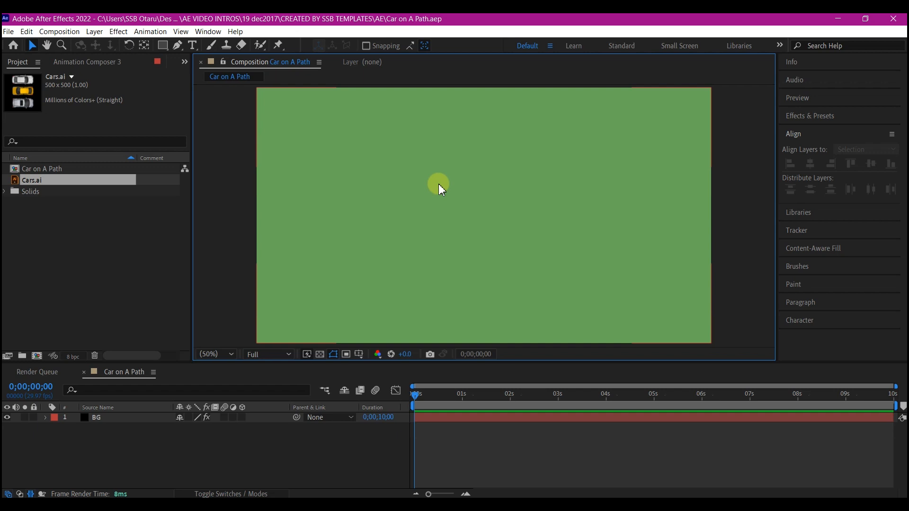
- Draw an unfilled circle with a light grey stroke near the middle of the composition using the Ellipse tool
{"action": "left_click", "coordinate": [162, 45]}
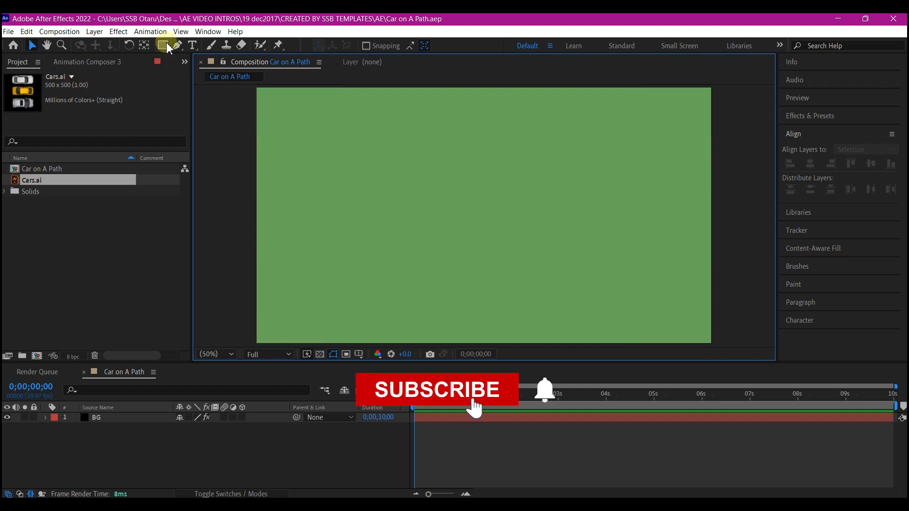
{"action": "left_click_drag", "start_coordinate": [168, 49], "coordinate": [214, 71]}
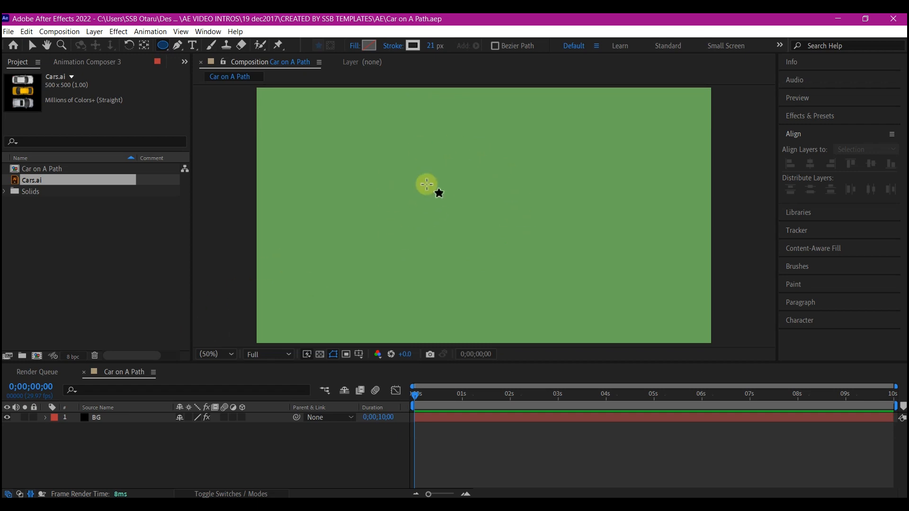
{"action": "left_click", "coordinate": [98, 420]}
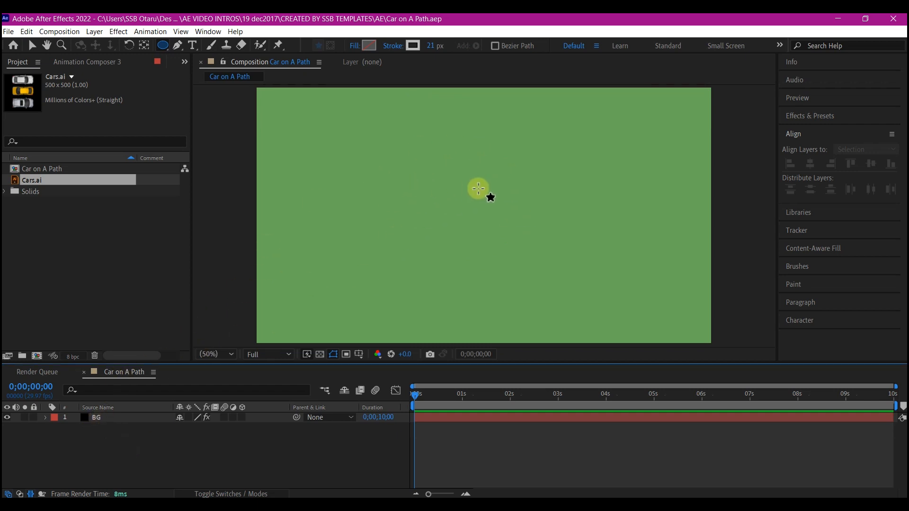
{"action": "left_click", "coordinate": [461, 206]}
{"action": "mouse_move", "coordinate": [476, 217]}
{"action": "left_mouse_down"}
{"action": "mouse_move", "coordinate": [522, 274]}
{"action": "mouse_move", "coordinate": [478, 260]}
{"action": "mouse_move", "coordinate": [491, 264]}
{"action": "left_mouse_up"}
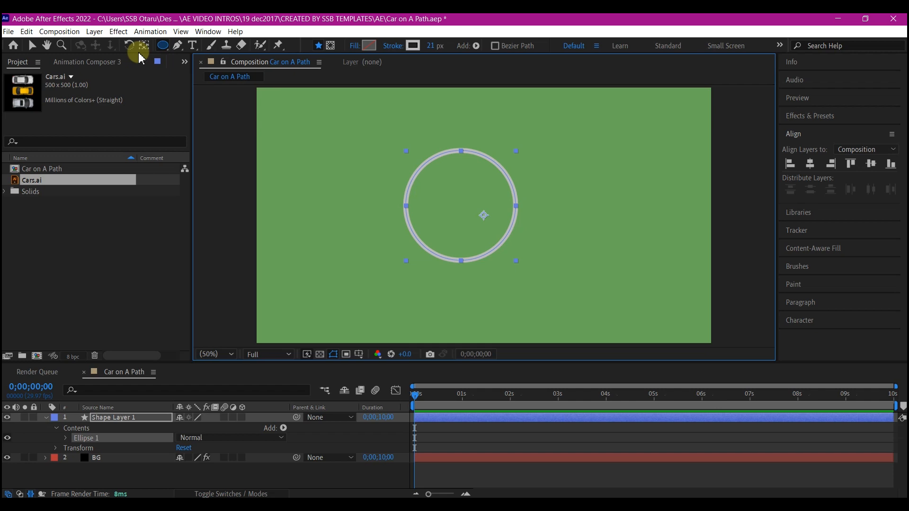
- Centre the circle's anchor point on the shape and align the layer horizontally and vertically to the composition's centre
{"action": "left_click", "coordinate": [144, 46]}
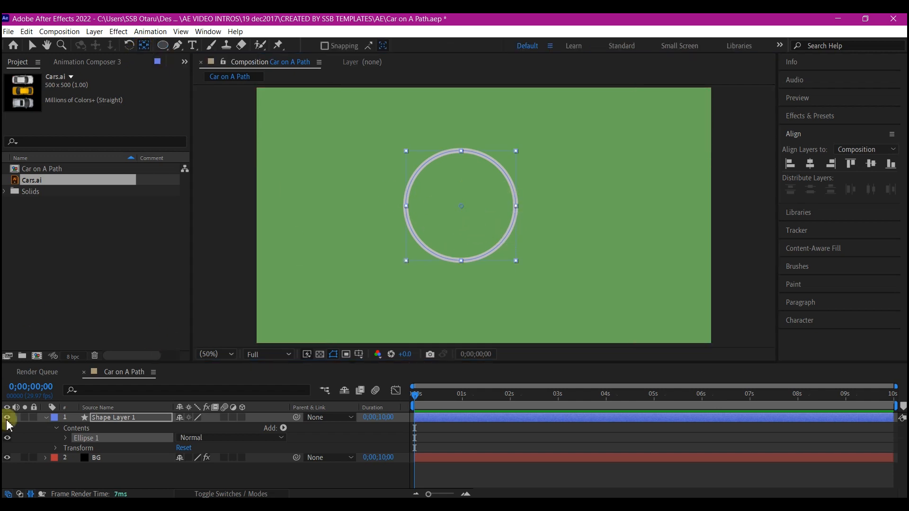
{"action": "left_click", "coordinate": [113, 417]}
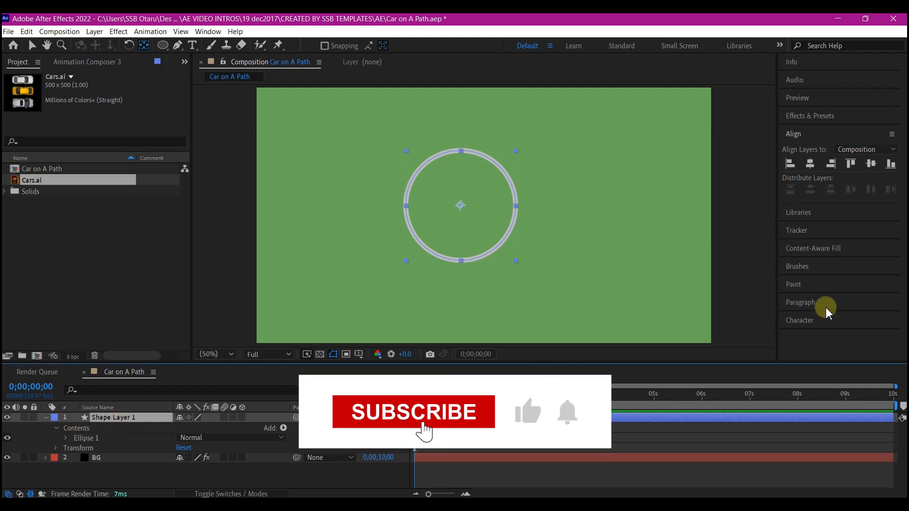
{"action": "left_click", "coordinate": [811, 165]}
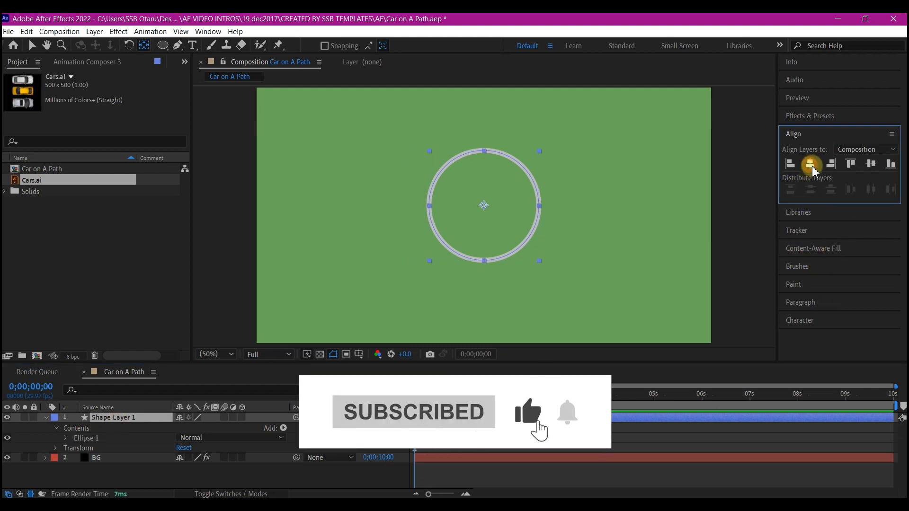
{"action": "left_click", "coordinate": [871, 163]}
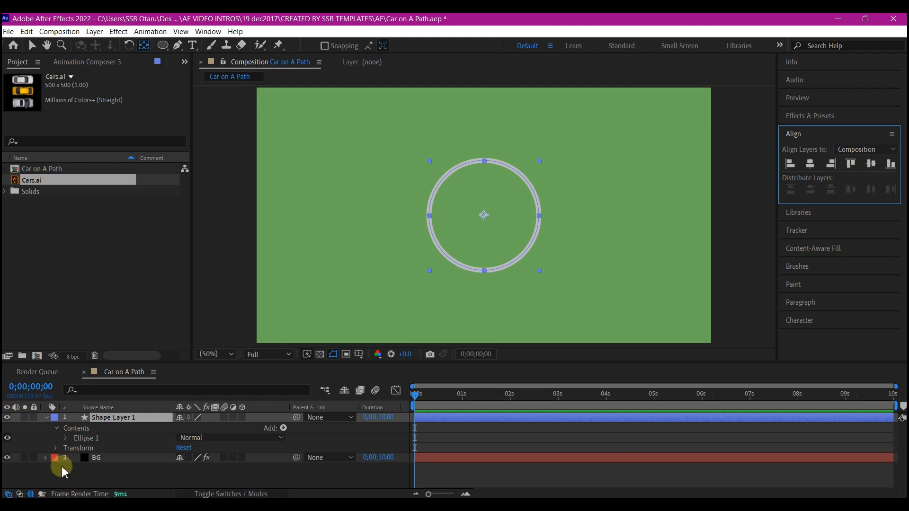
- Lock the circle layer and set a dark brownish grey stroke colour (453A3A) for the Pen tool
{"action": "left_click", "coordinate": [34, 417]}
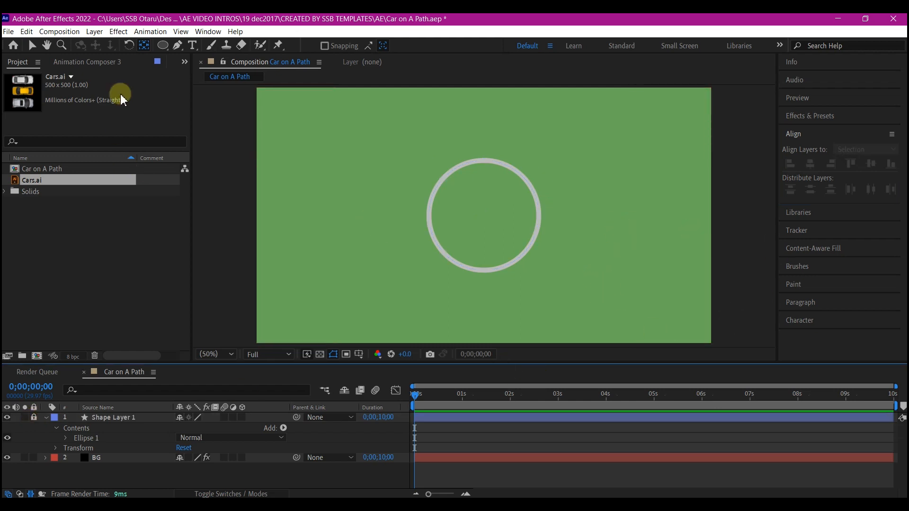
{"action": "left_click", "coordinate": [176, 48]}
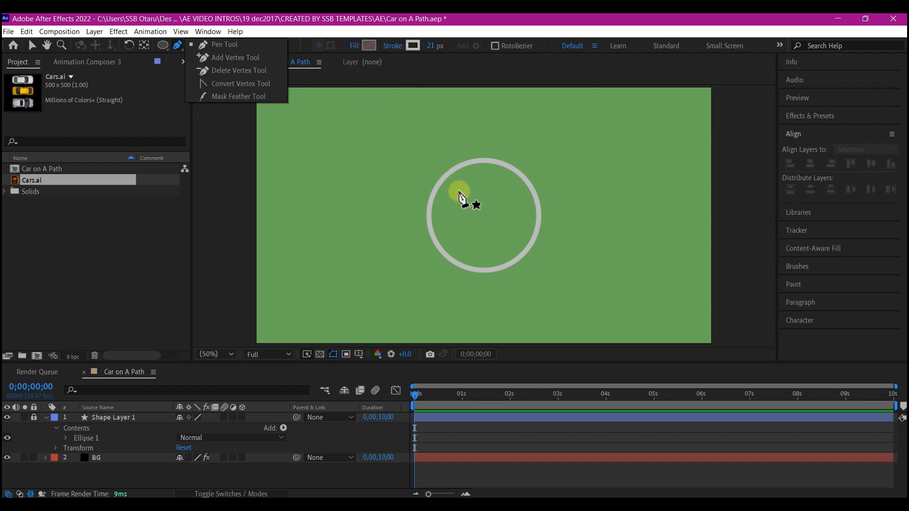
{"action": "left_click", "coordinate": [413, 46]}
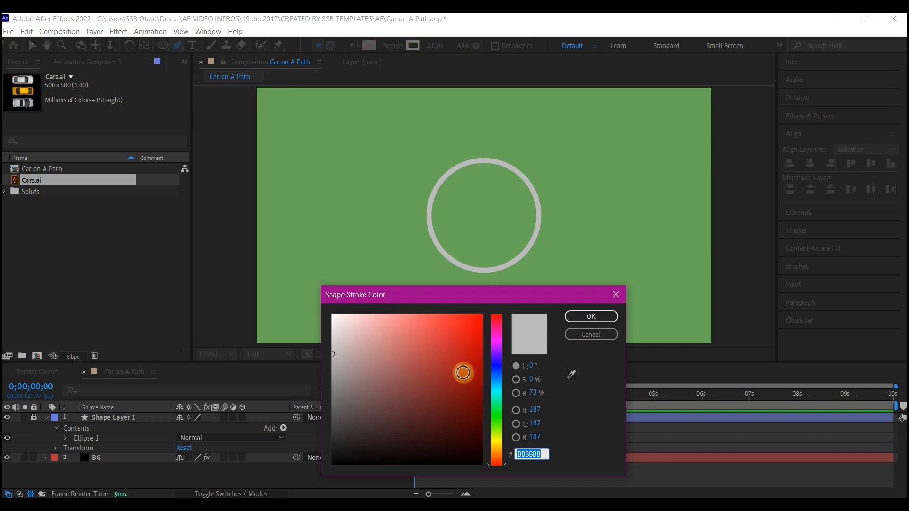
{"action": "left_click_drag", "start_coordinate": [380, 434], "coordinate": [363, 421]}
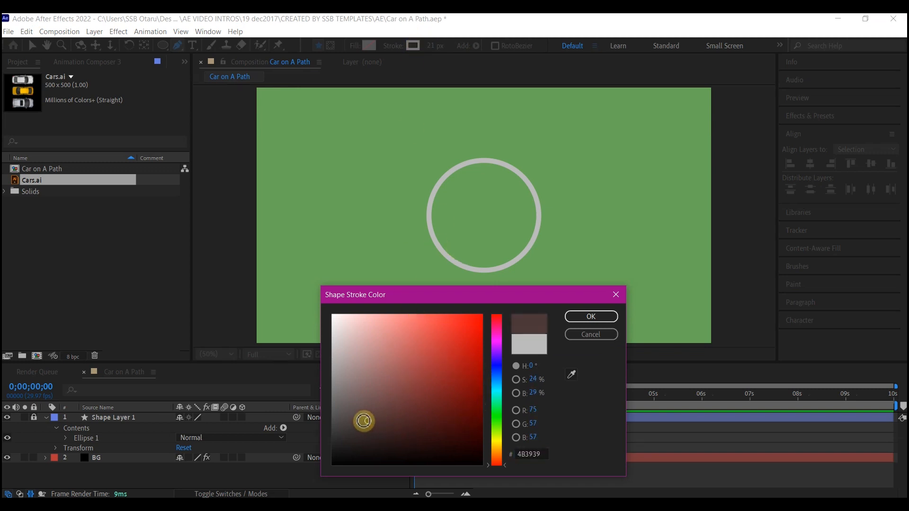
{"action": "left_click", "coordinate": [587, 316]}
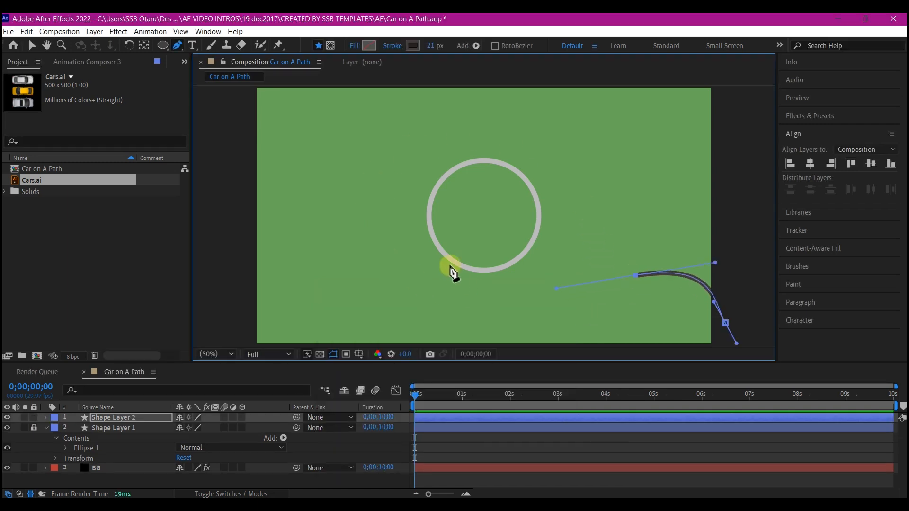
- Draw a curved road path with the Pen tool from beyond the frame's lower-right edge, looping around the circle and exiting past the upper-left edge
{"action": "left_click_drag", "start_coordinate": [435, 241], "coordinate": [409, 179]}
{"action": "left_click_drag", "start_coordinate": [479, 161], "coordinate": [502, 159]}
{"action": "left_click_drag", "start_coordinate": [533, 241], "coordinate": [506, 302]}
{"action": "left_click_drag", "start_coordinate": [376, 257], "coordinate": [282, 299]}
{"action": "key", "text": "ctrl+z"}
{"action": "left_click_drag", "start_coordinate": [402, 257], "coordinate": [386, 254]}
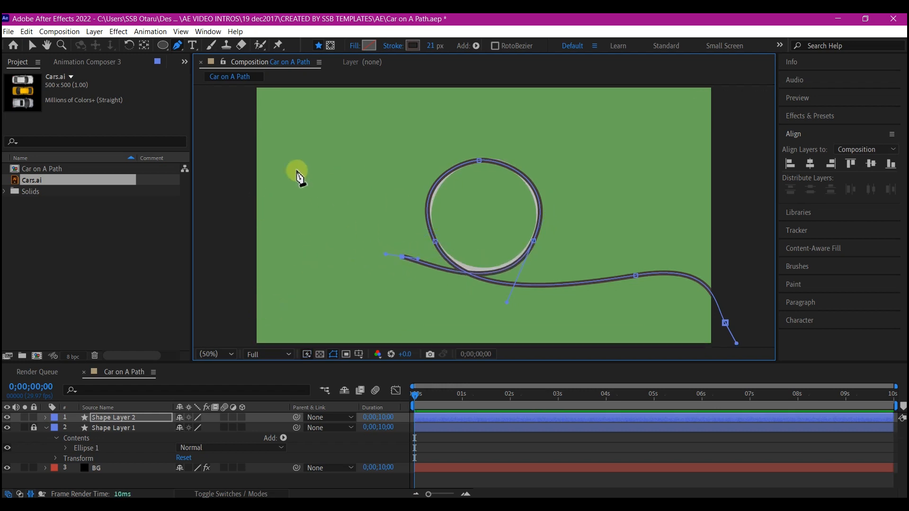
{"action": "left_click_drag", "start_coordinate": [233, 145], "coordinate": [122, 176]}
{"action": "left_click_drag", "start_coordinate": [386, 254], "coordinate": [339, 208]}
- Adjust the curve handles of the loop's top and side points so the path follows the guide circle more closely
{"action": "left_click", "coordinate": [479, 160]}
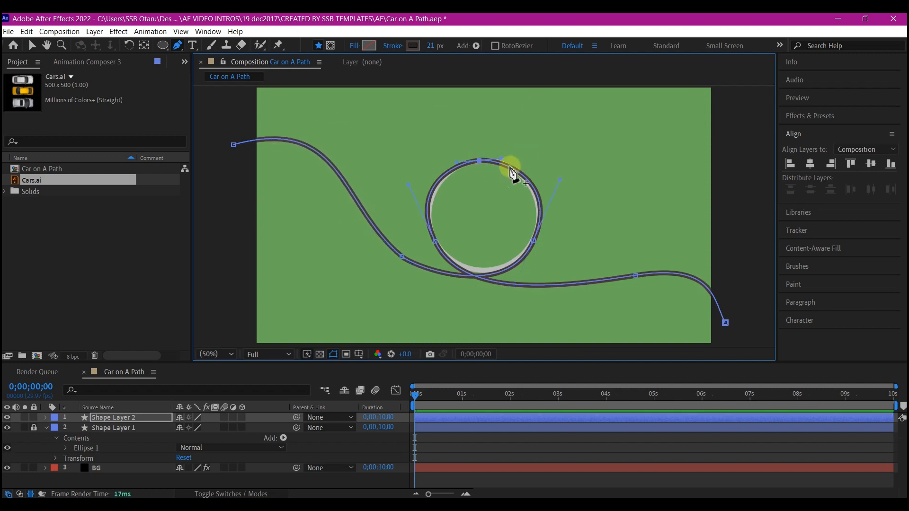
{"action": "left_click", "coordinate": [436, 242]}
{"action": "left_click_drag", "start_coordinate": [408, 185], "coordinate": [412, 191]}
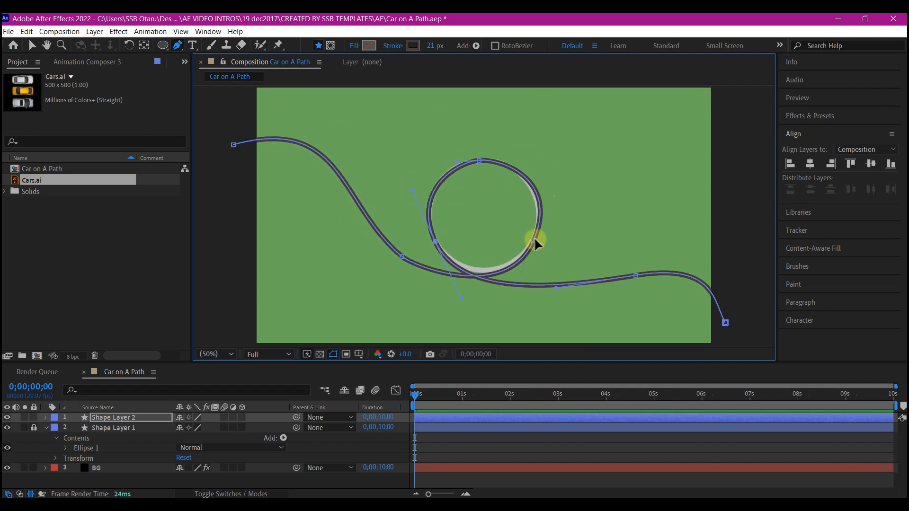
{"action": "left_click", "coordinate": [534, 241]}
{"action": "left_click_drag", "start_coordinate": [560, 179], "coordinate": [557, 186]}
{"action": "left_click_drag", "start_coordinate": [507, 302], "coordinate": [509, 292]}
{"action": "left_click_drag", "start_coordinate": [500, 158], "coordinate": [506, 158]}
{"action": "left_click", "coordinate": [479, 160]}
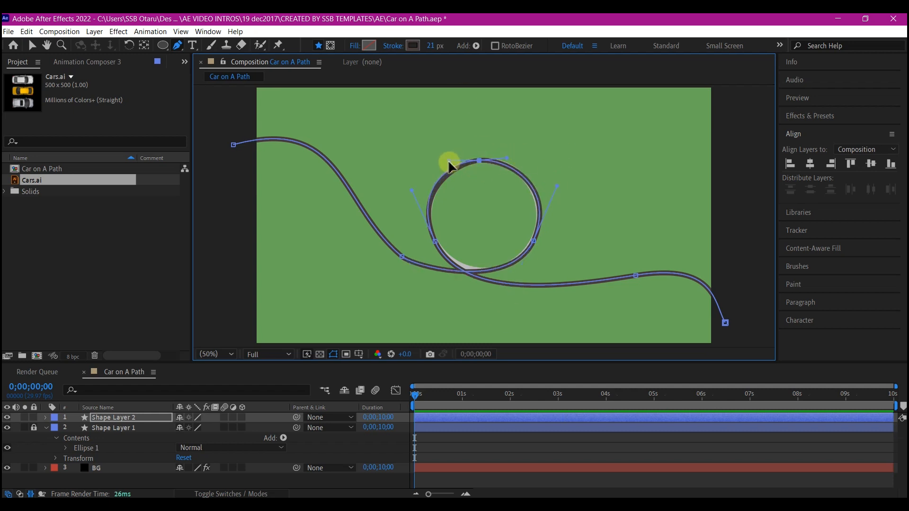
{"action": "left_click_drag", "start_coordinate": [449, 162], "coordinate": [449, 162]}
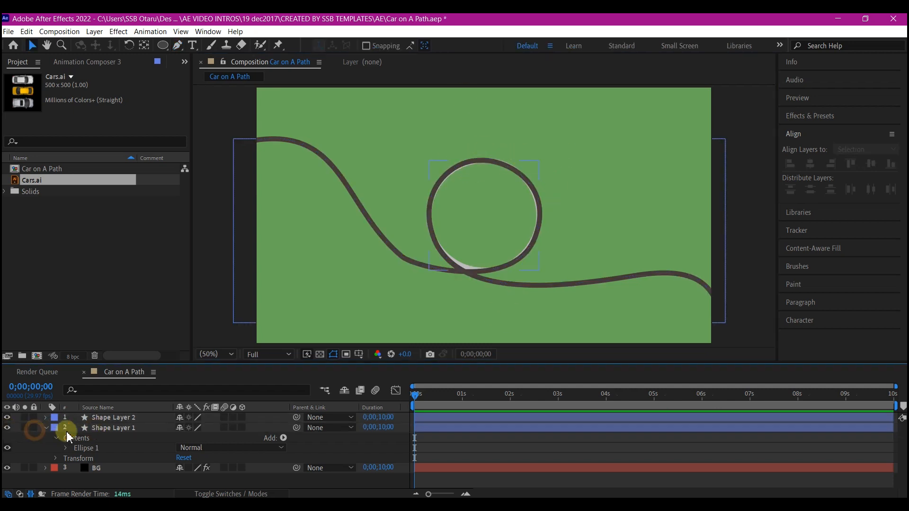
- Delete the guide circle layer and set the road path's stroke width to 100 px
{"action": "left_click", "coordinate": [97, 427]}
{"action": "key", "text": "Delete"}
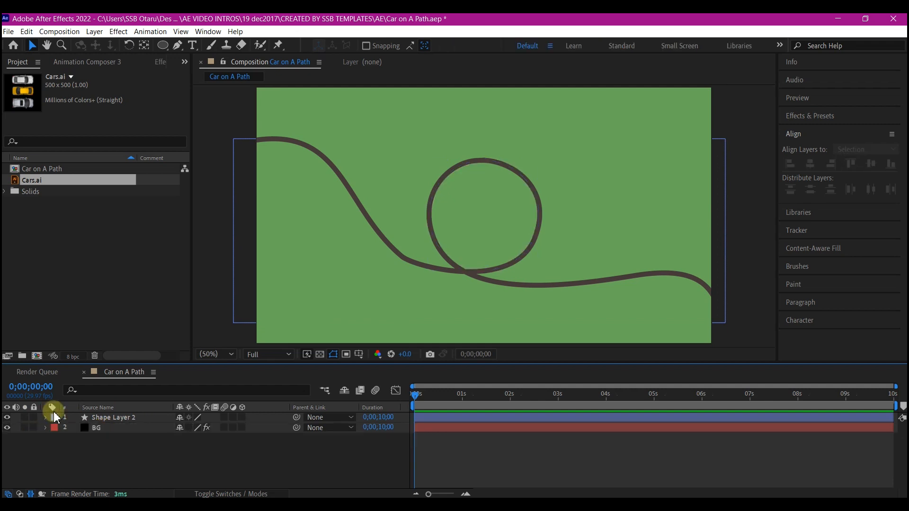
{"action": "left_click", "coordinate": [112, 417]}
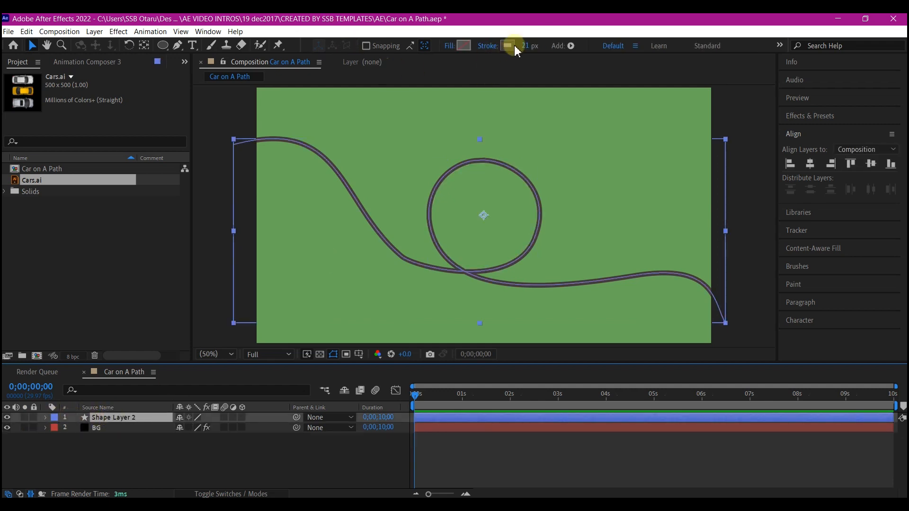
{"action": "mouse_move", "coordinate": [527, 50]}
{"action": "left_mouse_down"}
{"action": "mouse_move", "coordinate": [580, 39]}
{"action": "mouse_move", "coordinate": [563, 45]}
{"action": "left_mouse_up"}
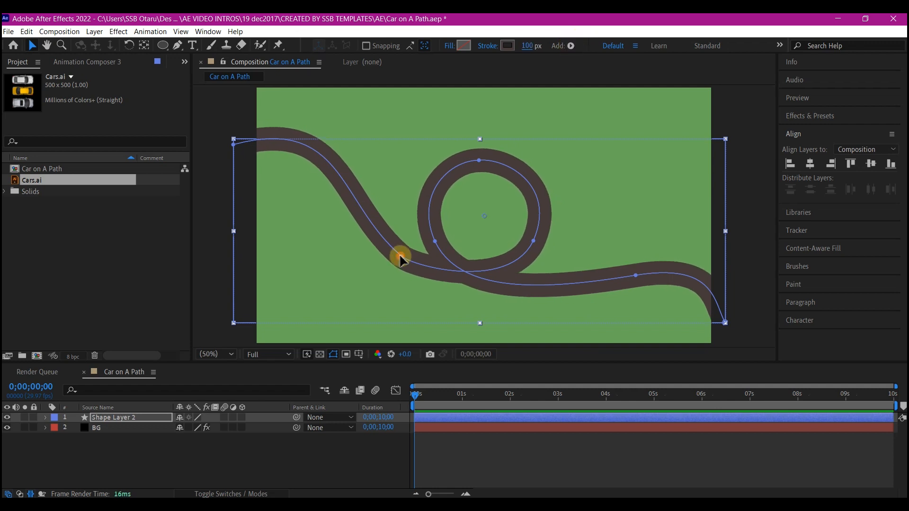
- Smooth the road's bend before the loop and set its stroke colour to dark grey 353535
{"action": "mouse_move", "coordinate": [400, 257]}
{"action": "left_mouse_down"}
{"action": "mouse_move", "coordinate": [420, 284]}
{"action": "mouse_move", "coordinate": [380, 234]}
{"action": "mouse_move", "coordinate": [401, 265]}
{"action": "left_mouse_up"}
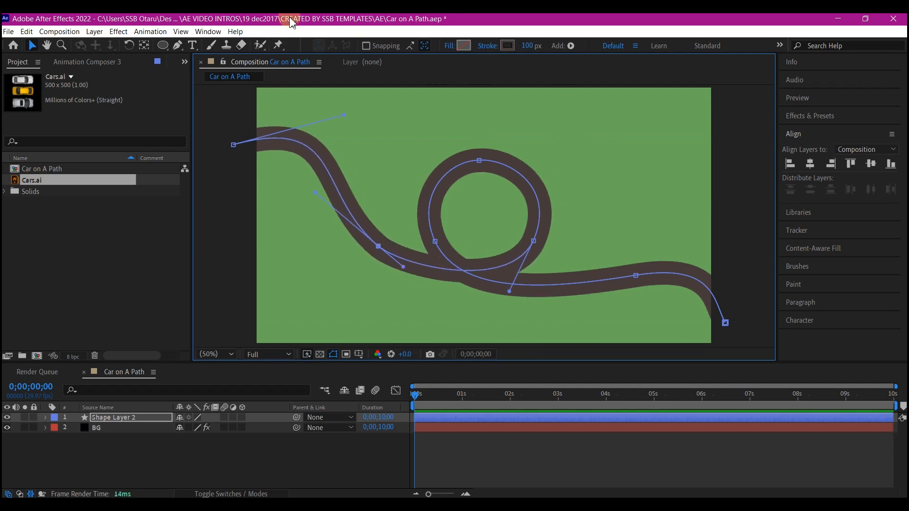
{"action": "left_click", "coordinate": [508, 46]}
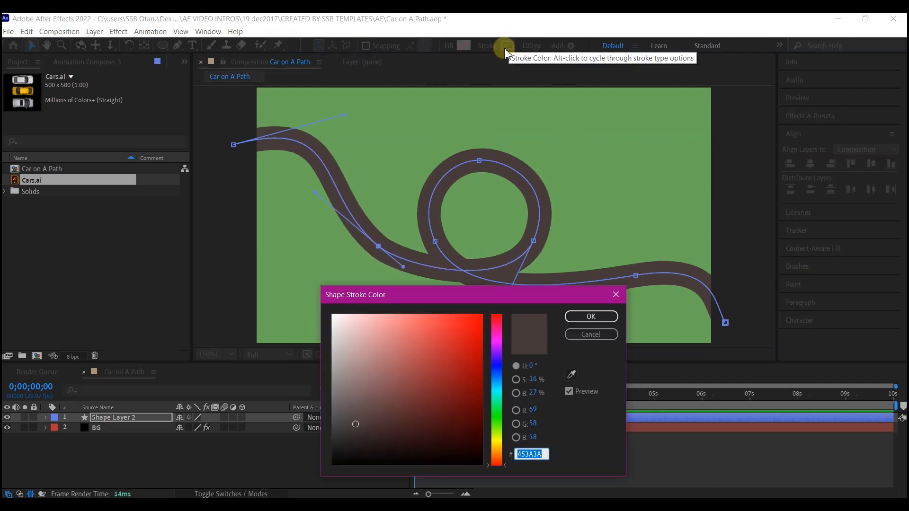
{"action": "left_click", "coordinate": [340, 432]}
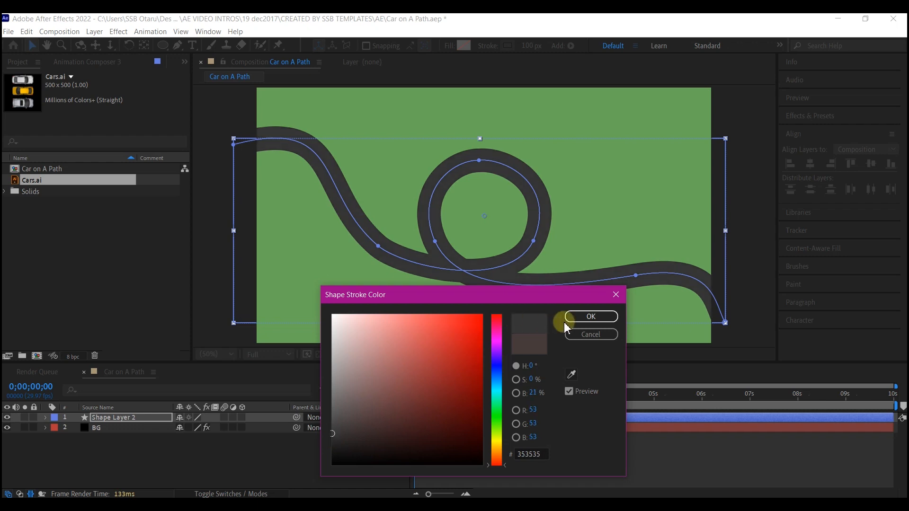
{"action": "left_click", "coordinate": [593, 317]}
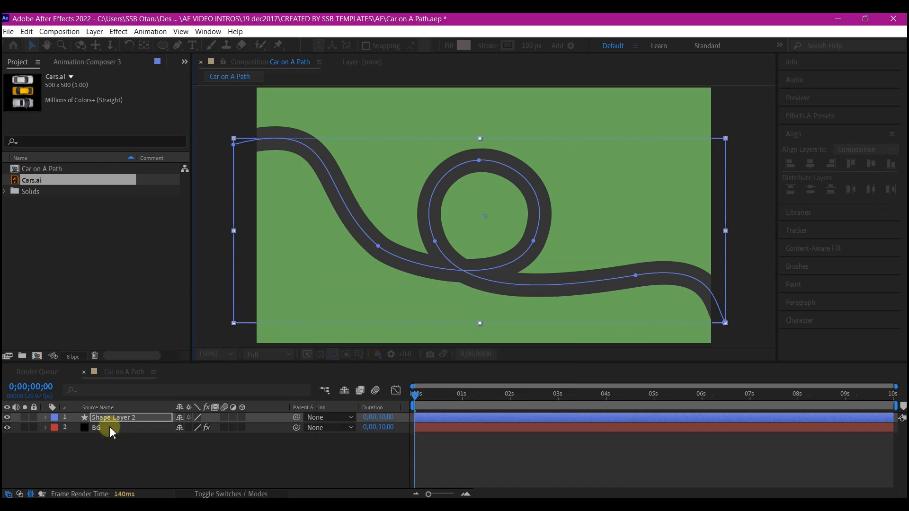
- Duplicate the road layer and give the copy a 6 px light grey stroke (D7D7D7) as a centre line
{"action": "left_click", "coordinate": [130, 418]}
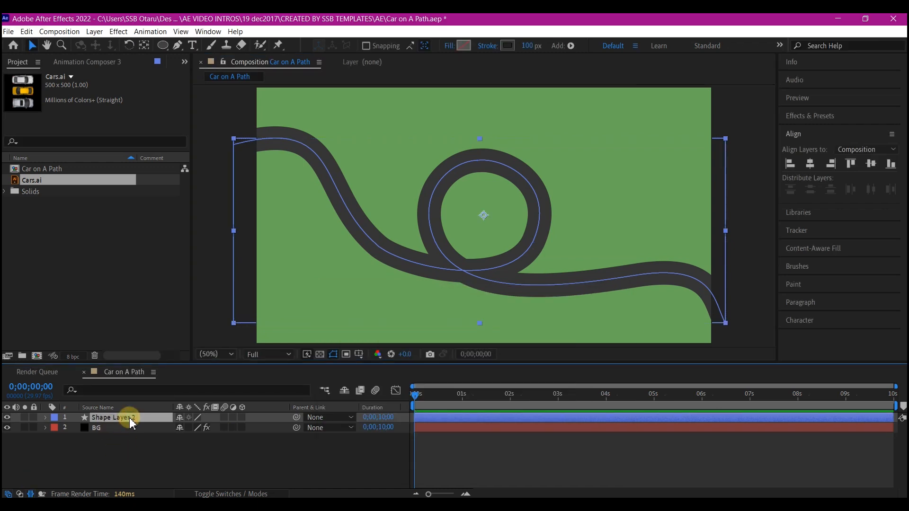
{"action": "key", "text": "ctrl+d"}
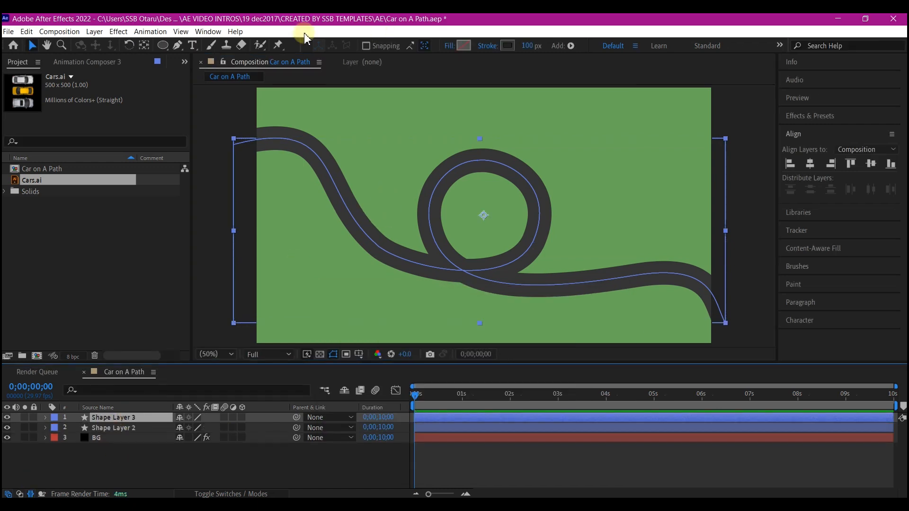
{"action": "left_click", "coordinate": [509, 47]}
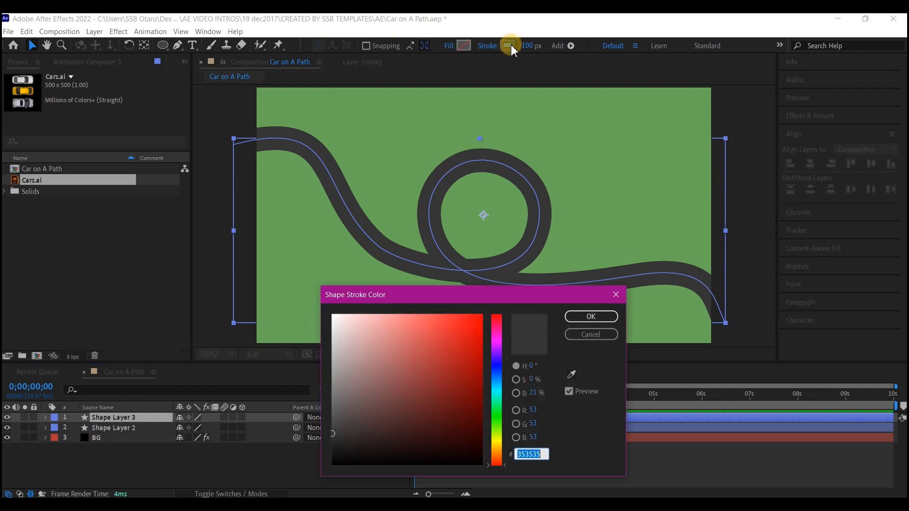
{"action": "left_click", "coordinate": [333, 337]}
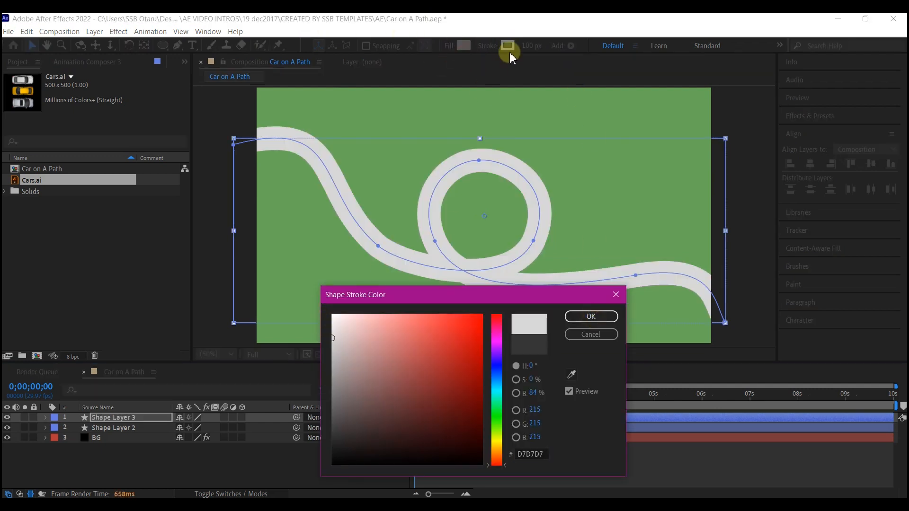
{"action": "key", "text": "Return"}
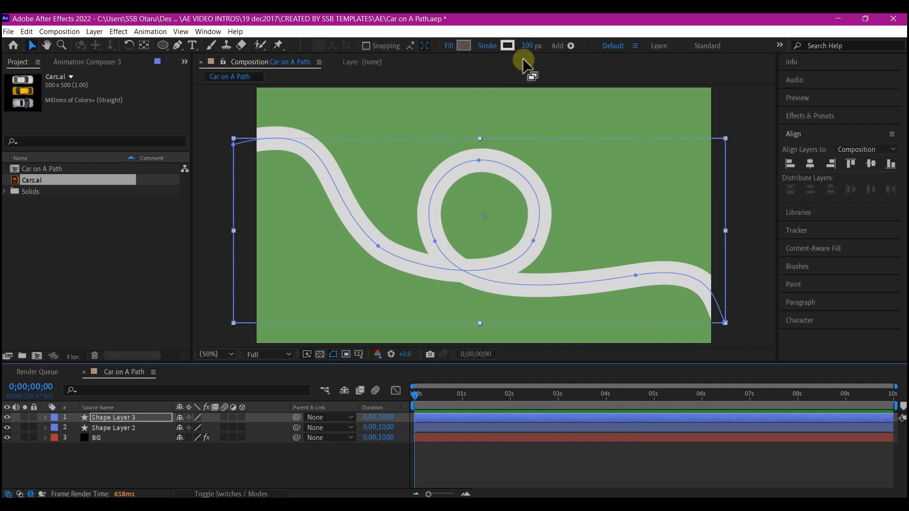
{"action": "mouse_move", "coordinate": [527, 46]}
{"action": "left_mouse_down"}
{"action": "mouse_move", "coordinate": [491, 54]}
{"action": "mouse_move", "coordinate": [533, 52]}
{"action": "mouse_move", "coordinate": [526, 50]}
{"action": "left_mouse_up"}
- Add a dash pattern to the stroke of the centre-line layer, Shape Layer 3
{"action": "left_click", "coordinate": [112, 417]}
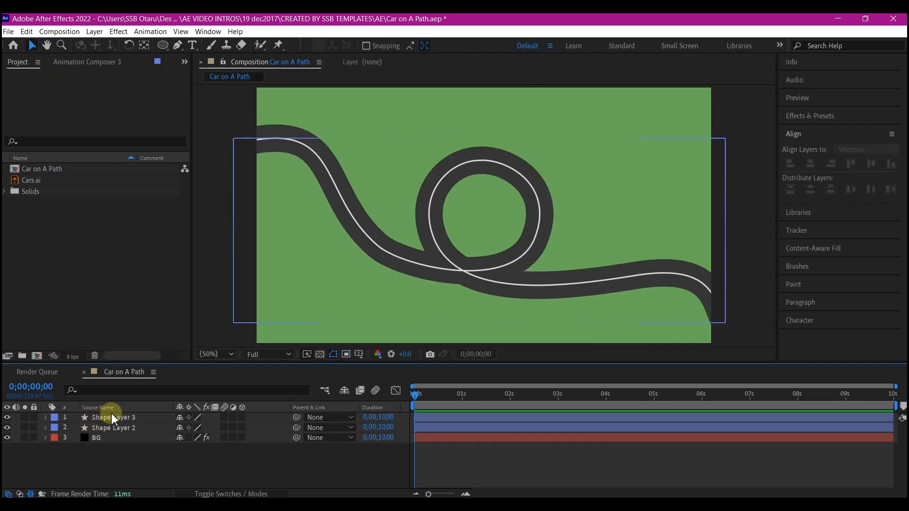
{"action": "left_click", "coordinate": [45, 418]}
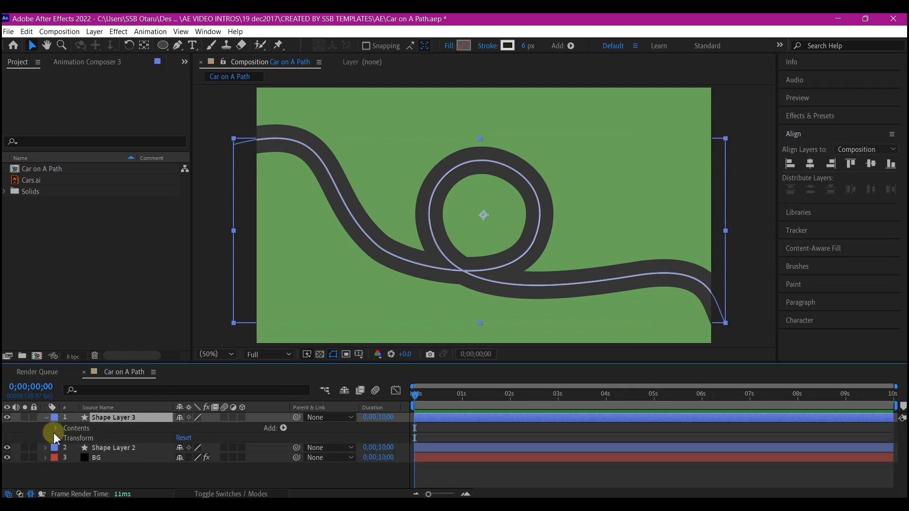
{"action": "left_click", "coordinate": [55, 428]}
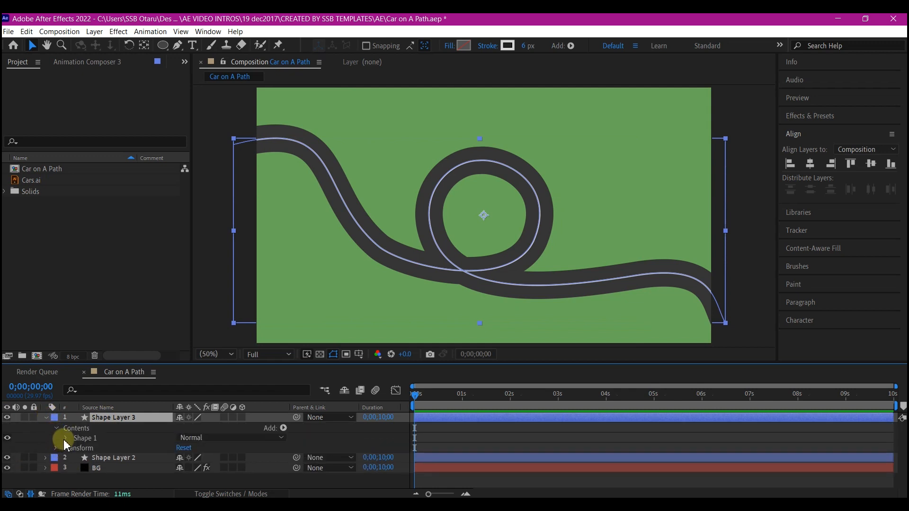
{"action": "left_click", "coordinate": [66, 438]}
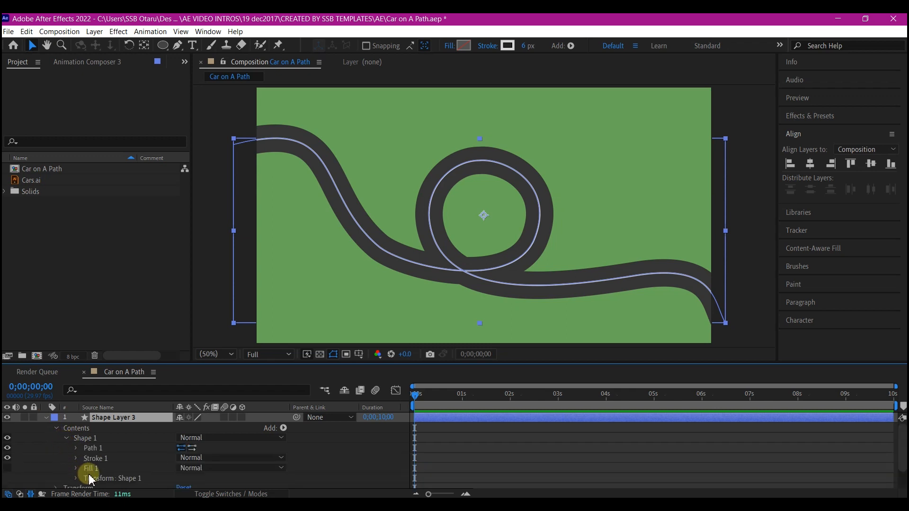
{"action": "left_click", "coordinate": [76, 457]}
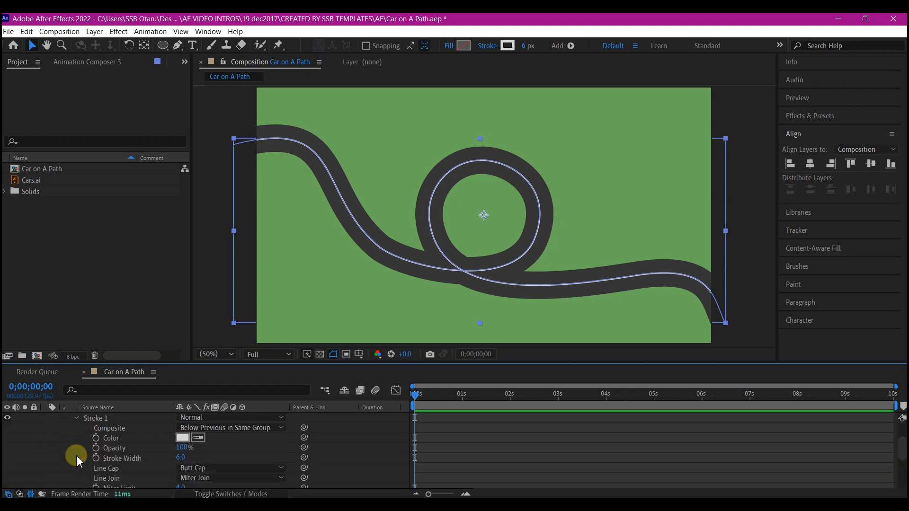
{"action": "scroll", "coordinate": [131, 470], "scroll_direction": "down", "scroll_amount": 1}
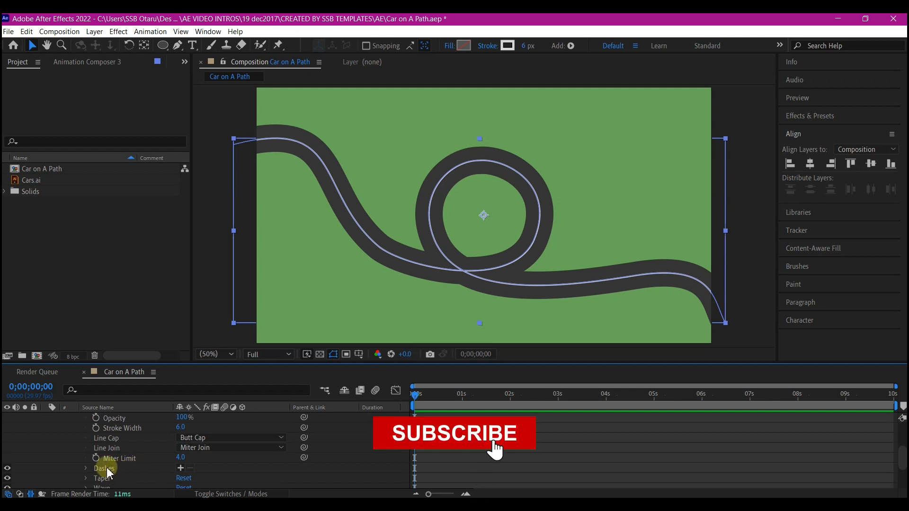
{"action": "left_click", "coordinate": [181, 469]}
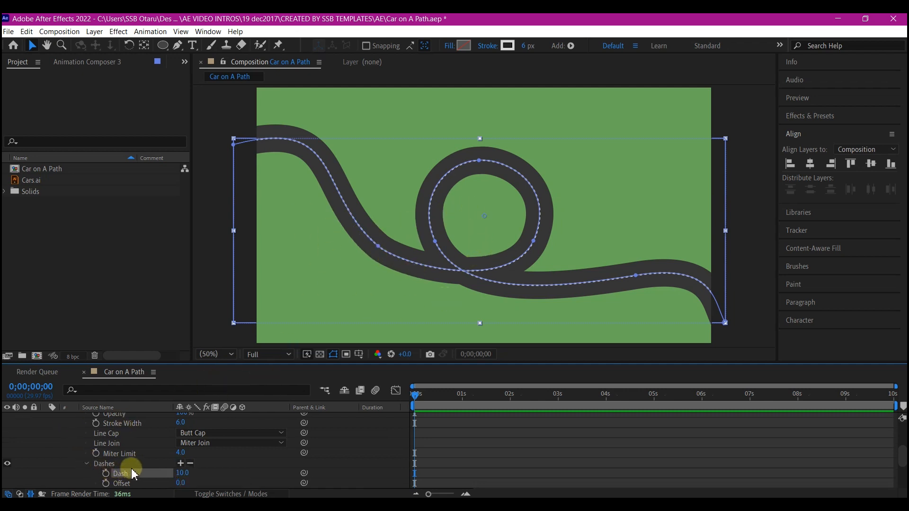
- Increase the dash length of the centre line so its dashes are longer and more widely spaced
{"action": "scroll", "coordinate": [133, 474], "scroll_direction": "down", "scroll_amount": 3}
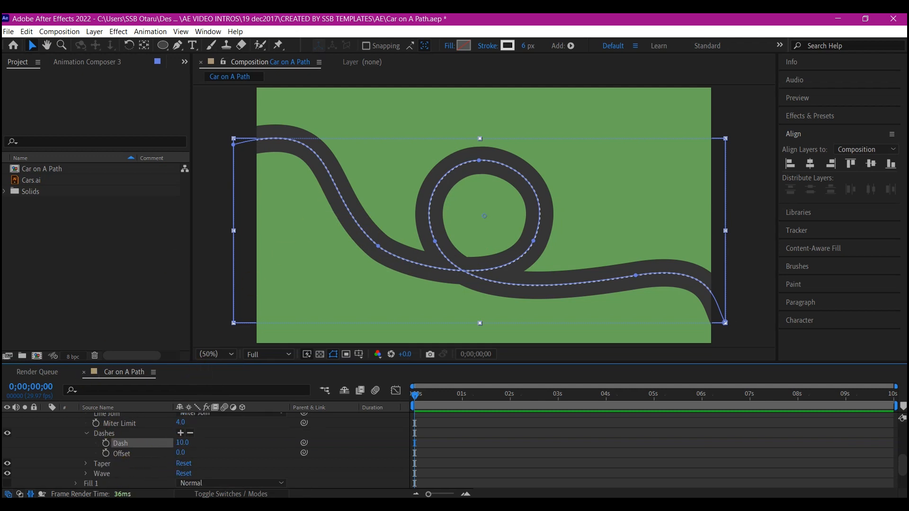
{"action": "left_click_drag", "start_coordinate": [180, 441], "coordinate": [191, 446]}
{"action": "left_click", "coordinate": [59, 432]}
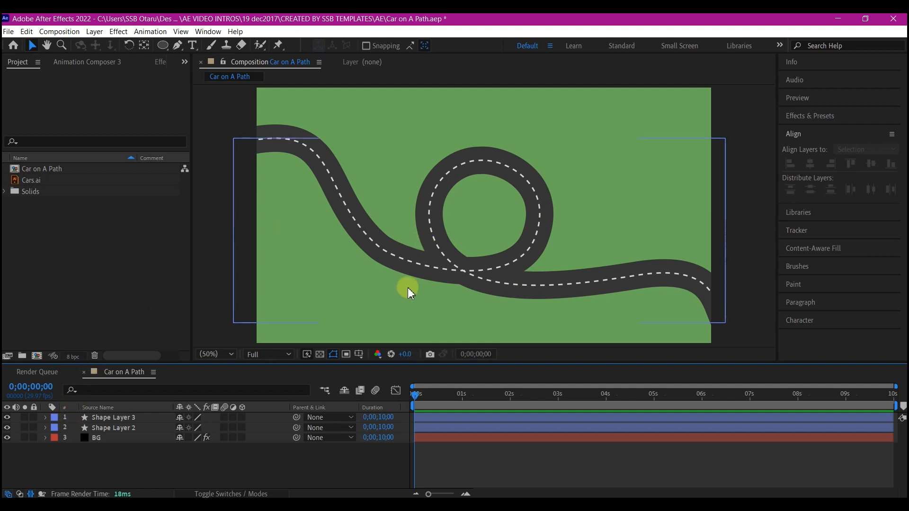
- With the Pen tool, draw a closed cyan shape without stroke over the crossing dashes on the upper side of the road junction
{"action": "left_click", "coordinate": [178, 45]}
{"action": "left_click", "coordinate": [215, 47]}
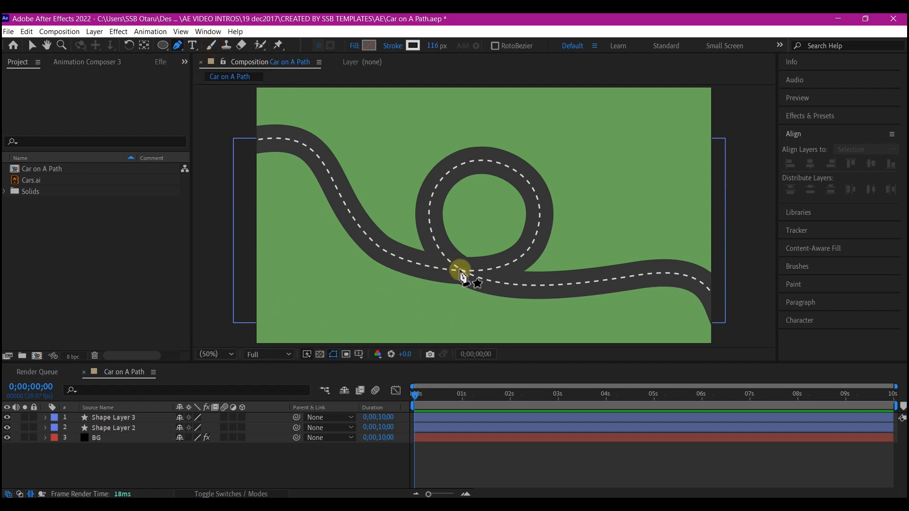
{"action": "key", "text": "."}
{"action": "left_click_drag", "start_coordinate": [426, 316], "coordinate": [429, 257]}
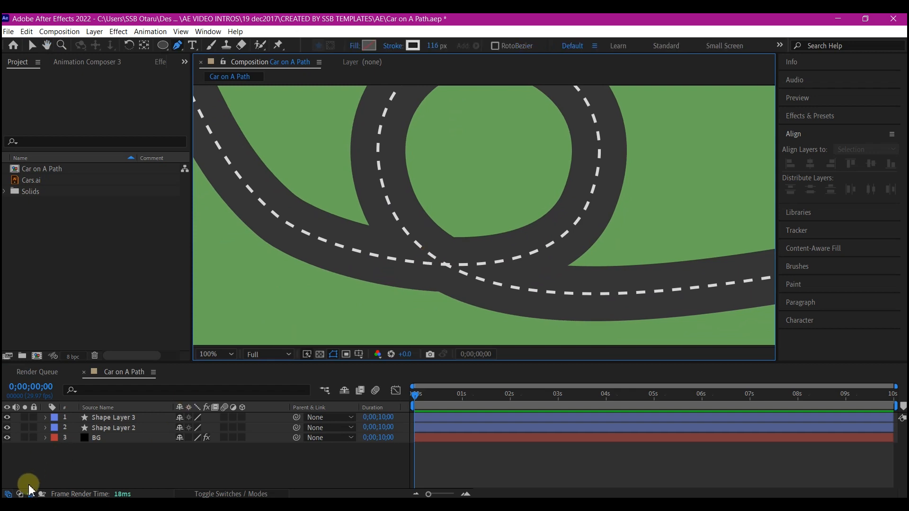
{"action": "left_click", "coordinate": [98, 456]}
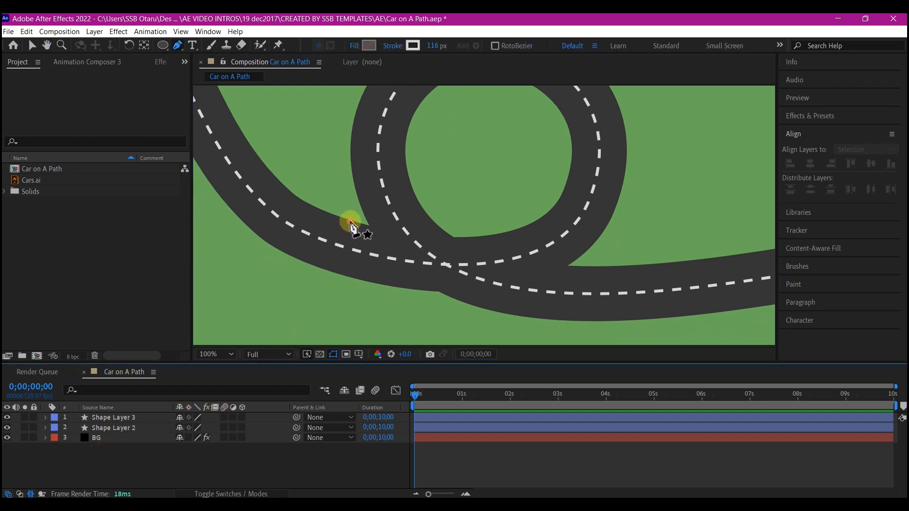
{"action": "left_click", "coordinate": [372, 229]}
{"action": "left_click", "coordinate": [415, 256]}
{"action": "left_click", "coordinate": [436, 264]}
{"action": "left_click", "coordinate": [457, 260]}
{"action": "left_click", "coordinate": [484, 237]}
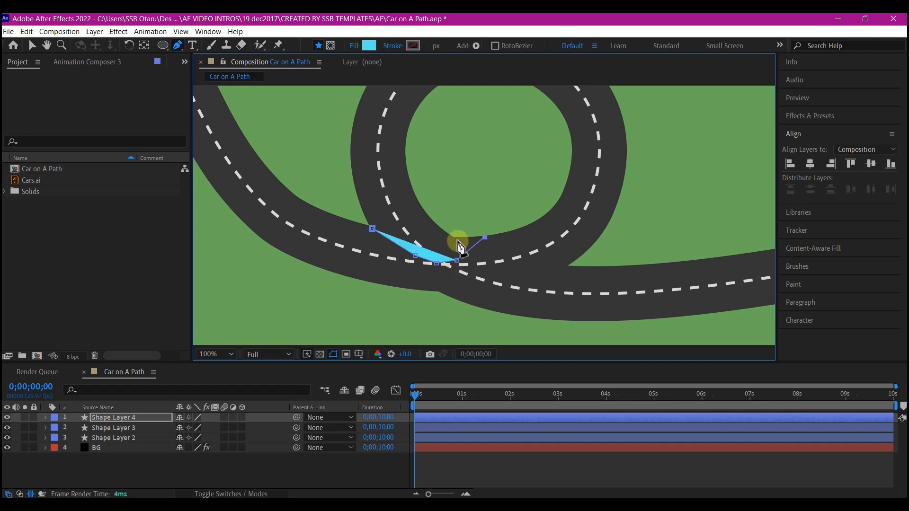
{"action": "left_click", "coordinate": [450, 239]}
{"action": "left_click", "coordinate": [415, 242]}
{"action": "left_click", "coordinate": [372, 229]}
- Draw a second closed shape in the same layer over the crossing dashes on the lower side of the road junction
{"action": "left_click", "coordinate": [558, 273]}
{"action": "mouse_move", "coordinate": [442, 293]}
{"action": "left_mouse_down"}
{"action": "mouse_move", "coordinate": [365, 291]}
{"action": "mouse_move", "coordinate": [444, 298]}
{"action": "mouse_move", "coordinate": [429, 291]}
{"action": "left_mouse_up"}
{"action": "key", "text": "ctrl+z"}
{"action": "left_click", "coordinate": [426, 271]}
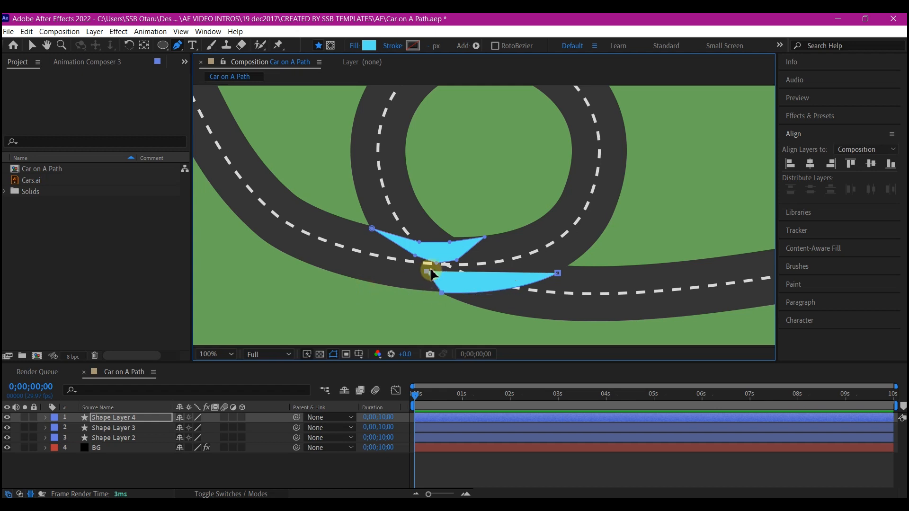
{"action": "left_click", "coordinate": [438, 266]}
{"action": "left_click", "coordinate": [451, 265]}
{"action": "left_click", "coordinate": [494, 267]}
{"action": "left_click", "coordinate": [546, 267]}
{"action": "left_click", "coordinate": [557, 273]}
- Set the track matte of the dashed centre-line layer to Alpha Inverted Matte "Shape Layer 4" and save the project
{"action": "left_click", "coordinate": [112, 418]}
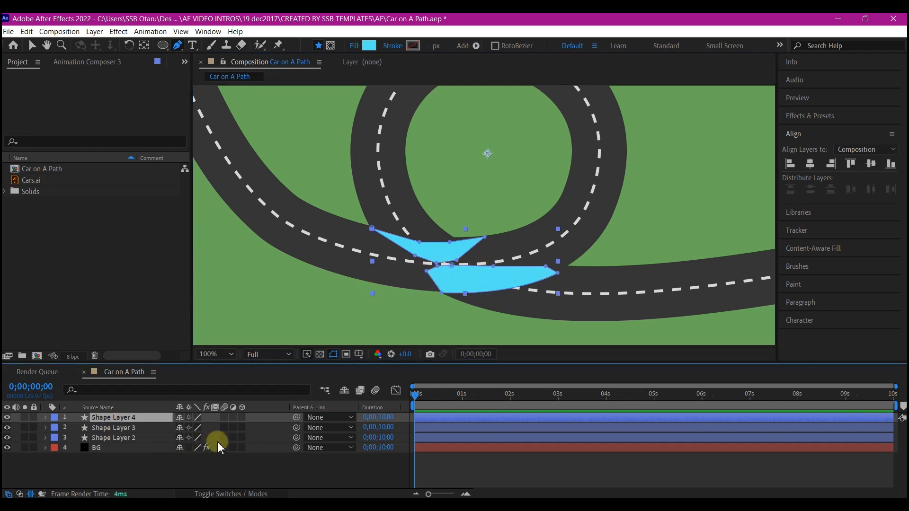
{"action": "left_click", "coordinate": [228, 494]}
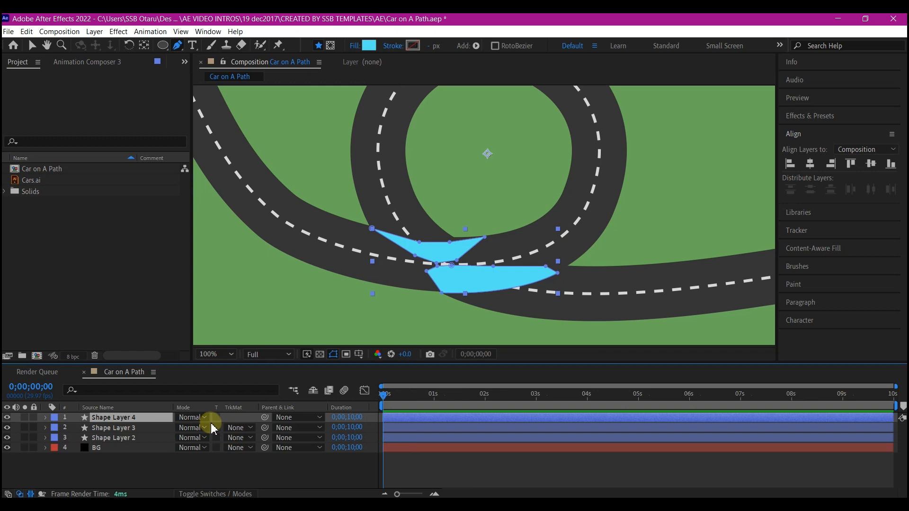
{"action": "left_click", "coordinate": [236, 428]}
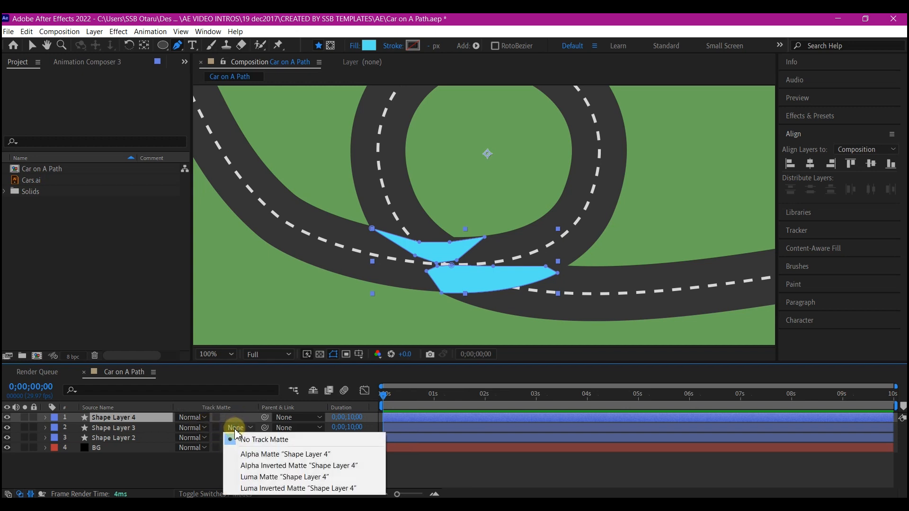
{"action": "left_click", "coordinate": [272, 466]}
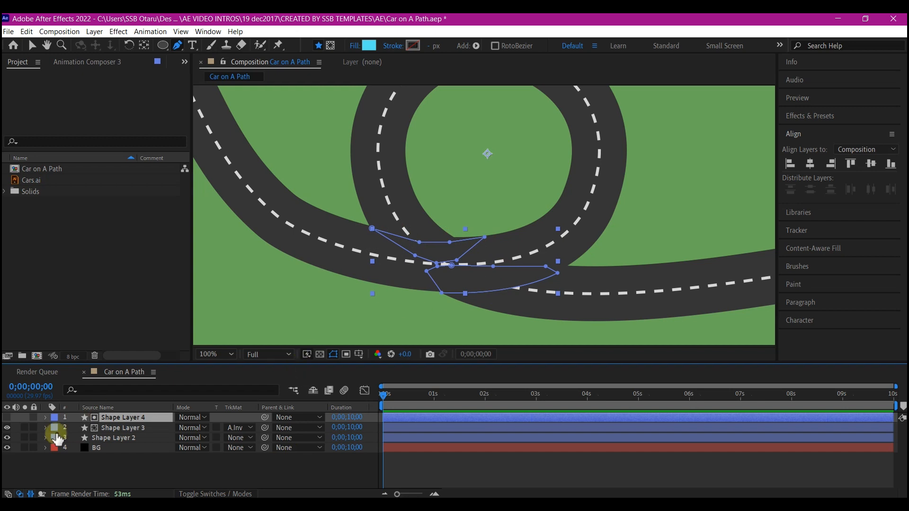
{"action": "left_click", "coordinate": [89, 466]}
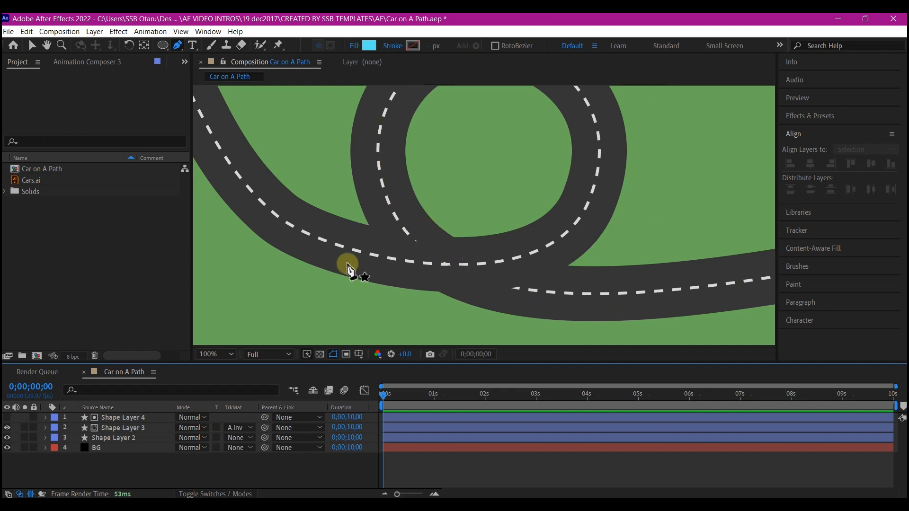
{"action": "key", "text": "ctrl+s"}
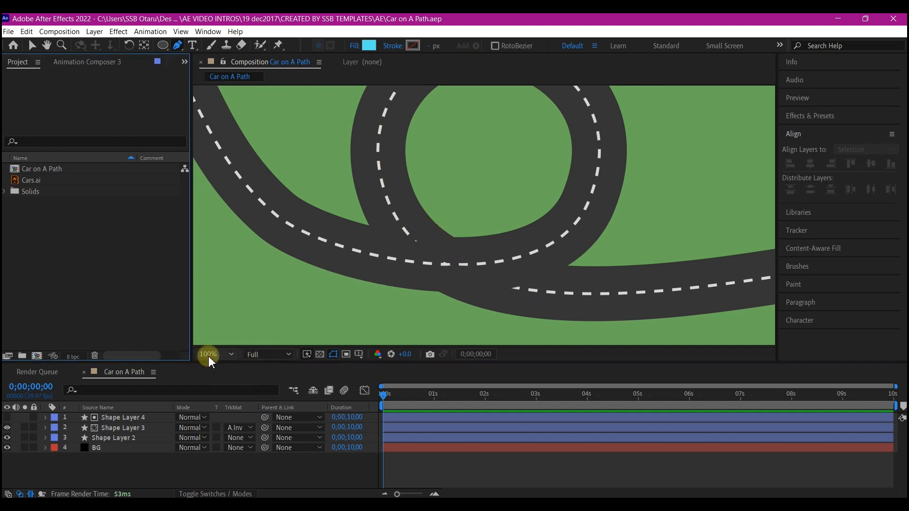
- Add Cars.ai as the top layer of the composition and isolate the yellow car with a rectangular mask
{"action": "left_click", "coordinate": [209, 359]}
{"action": "left_click", "coordinate": [212, 149]}
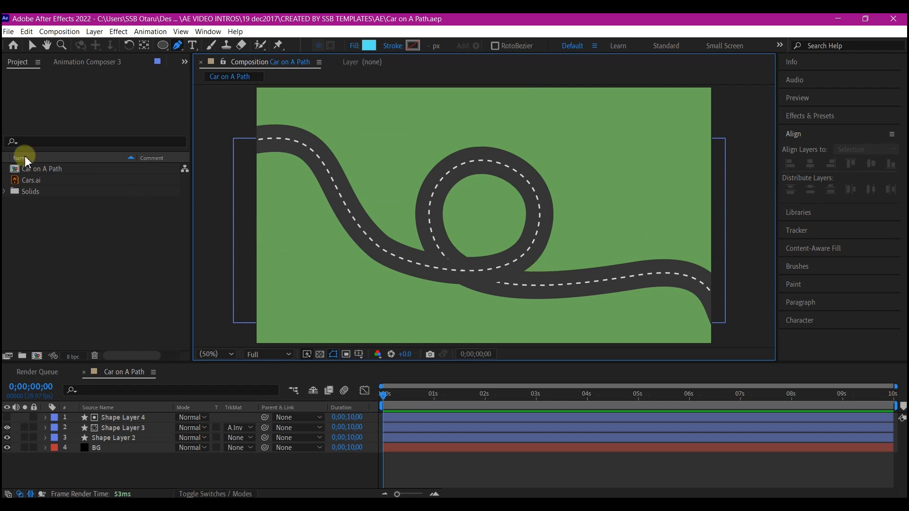
{"action": "left_click_drag", "start_coordinate": [30, 182], "coordinate": [144, 416]}
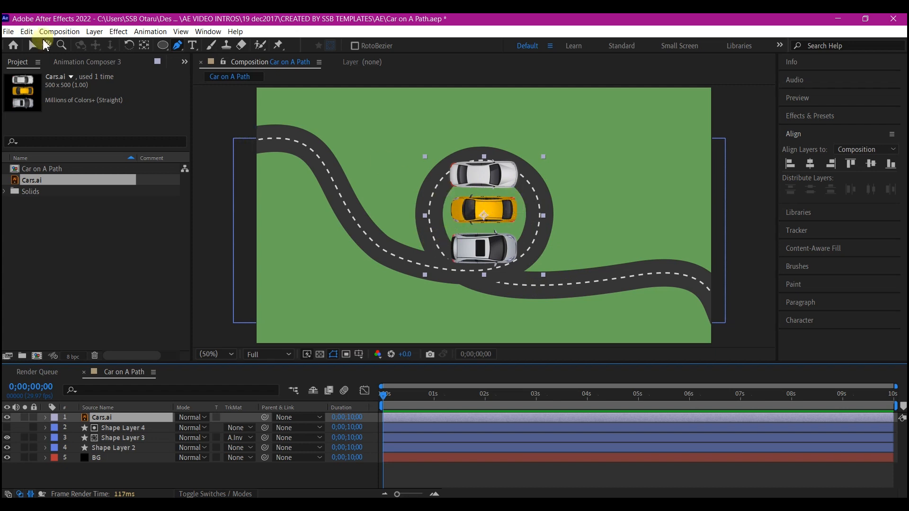
{"action": "left_click_drag", "start_coordinate": [164, 47], "coordinate": [199, 44]}
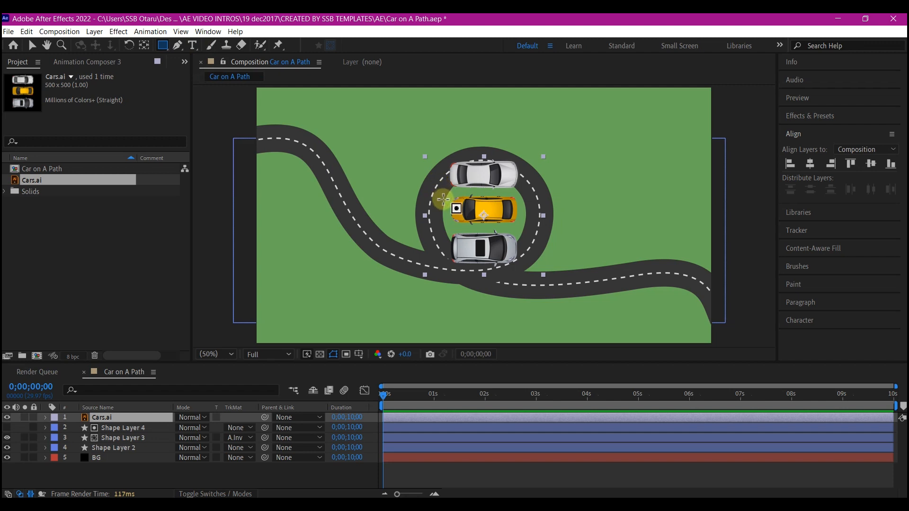
{"action": "left_click_drag", "start_coordinate": [440, 196], "coordinate": [516, 227]}
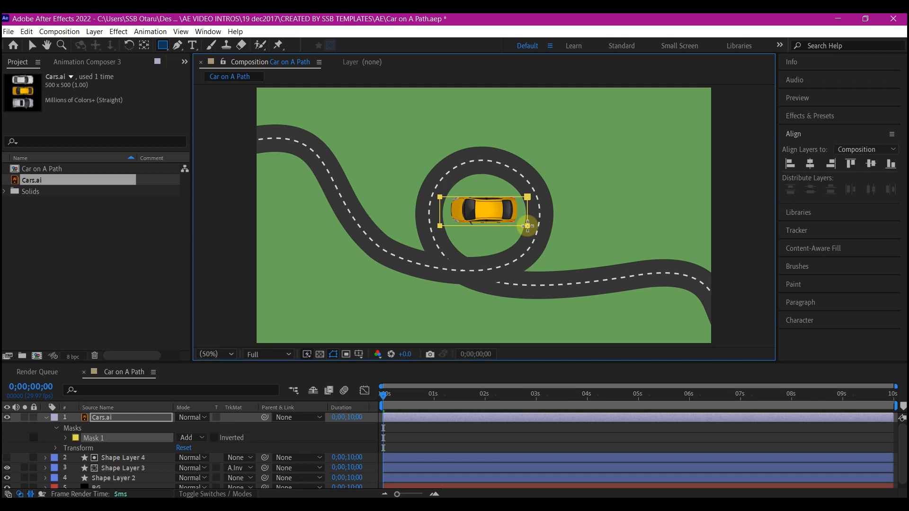
- Raise the top edge of the car's mask slightly and centre the layer's anchor point on the yellow car
{"action": "left_click", "coordinate": [32, 45]}
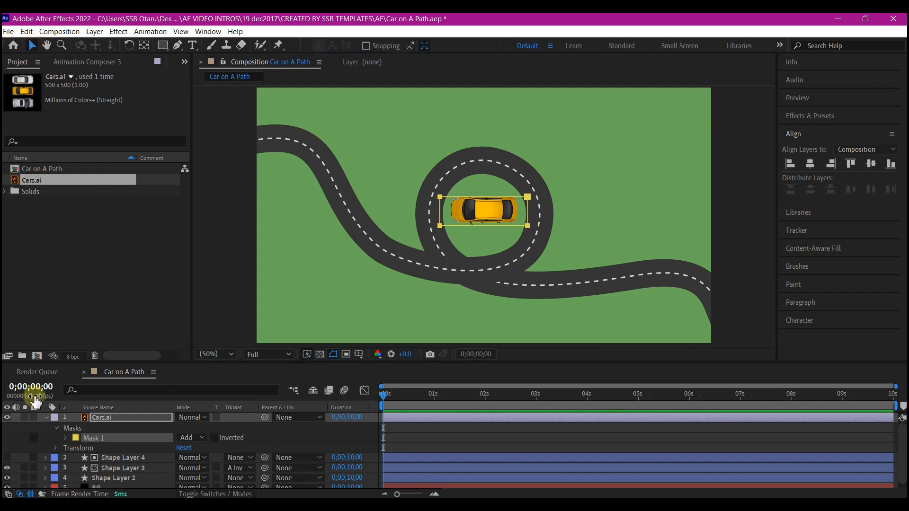
{"action": "left_click", "coordinate": [111, 443]}
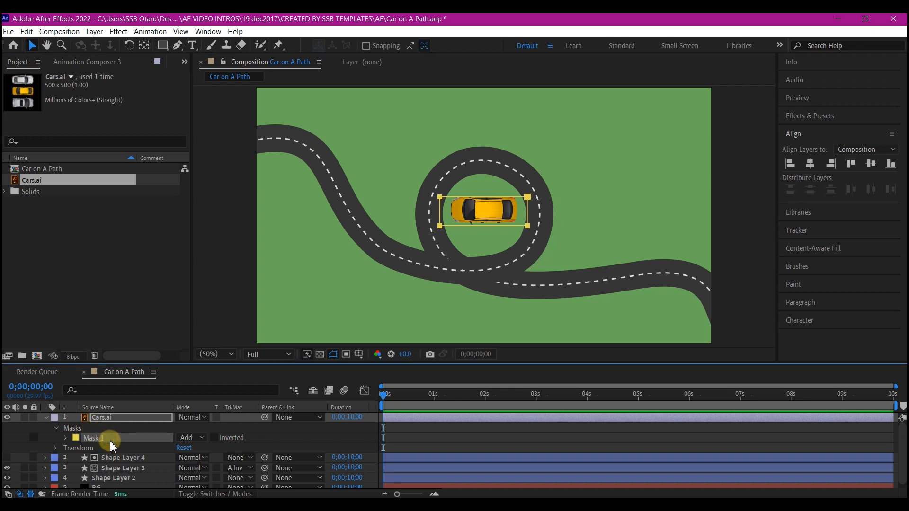
{"action": "left_click", "coordinate": [140, 432]}
{"action": "left_click", "coordinate": [132, 419]}
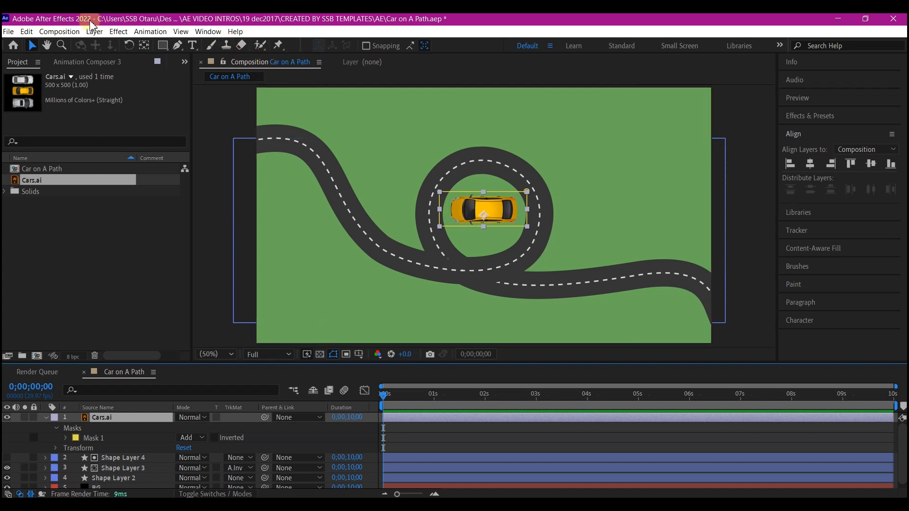
{"action": "left_click", "coordinate": [144, 46]}
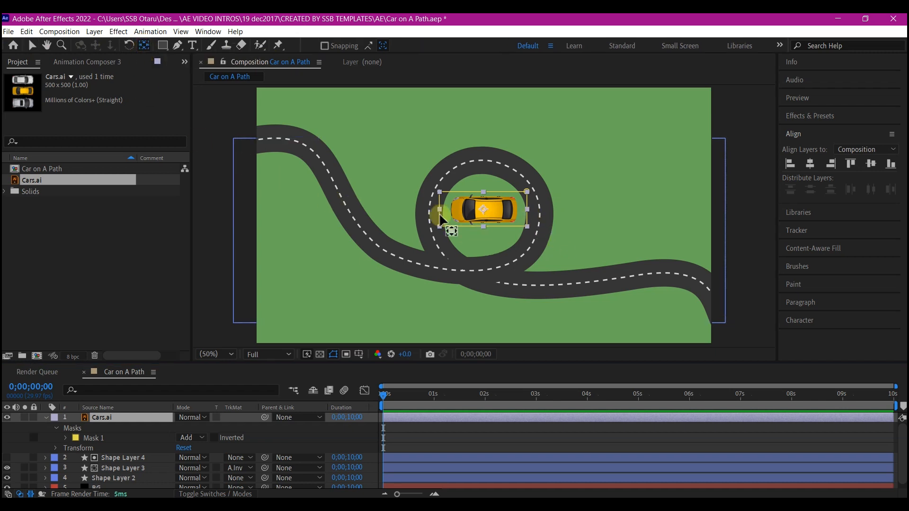
{"action": "left_click", "coordinate": [36, 431]}
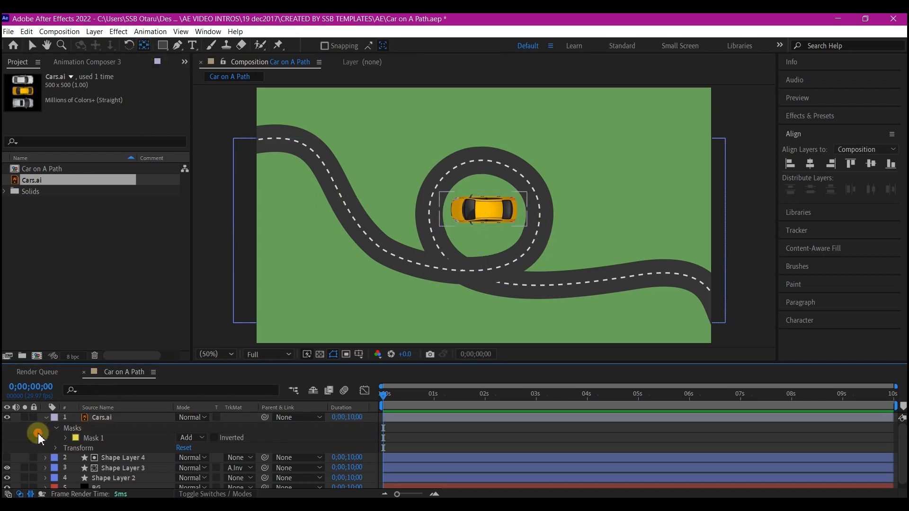
- Scale the Cars.ai layer down to 37%
{"action": "left_click", "coordinate": [109, 418]}
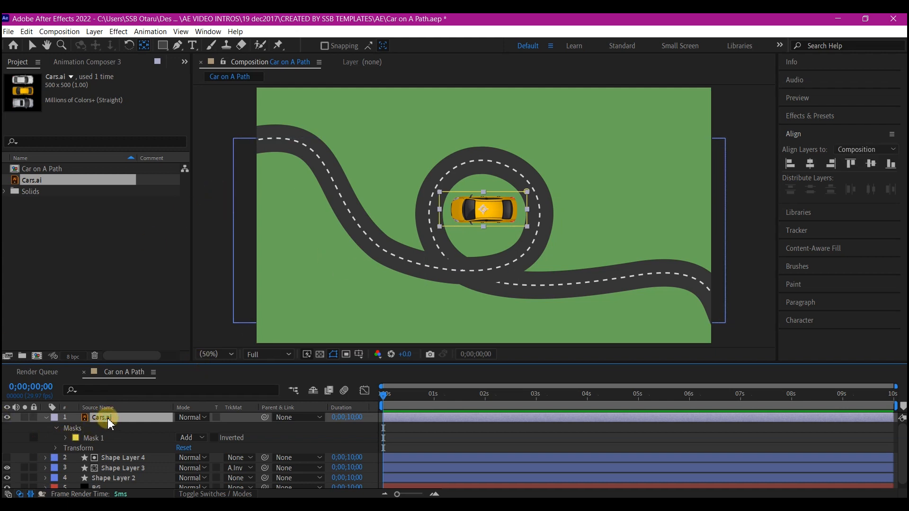
{"action": "key", "text": "s"}
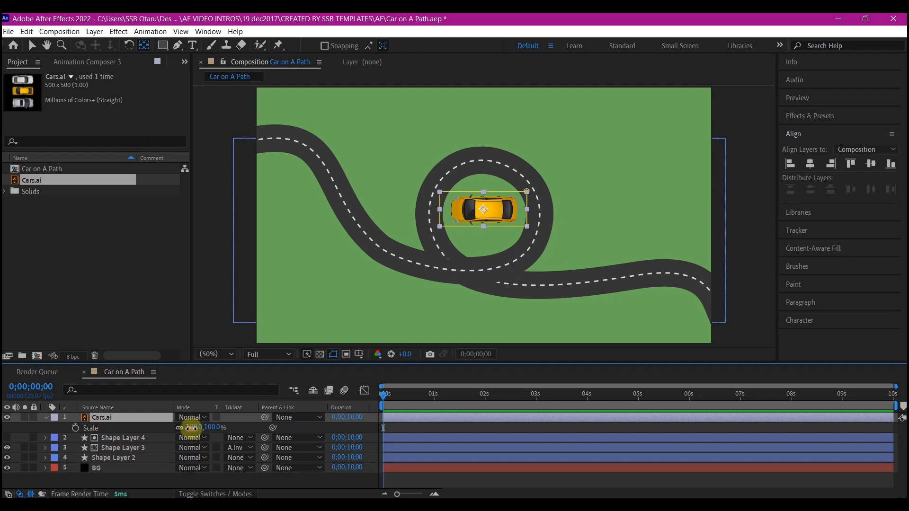
{"action": "left_click_drag", "start_coordinate": [192, 428], "coordinate": [164, 439]}
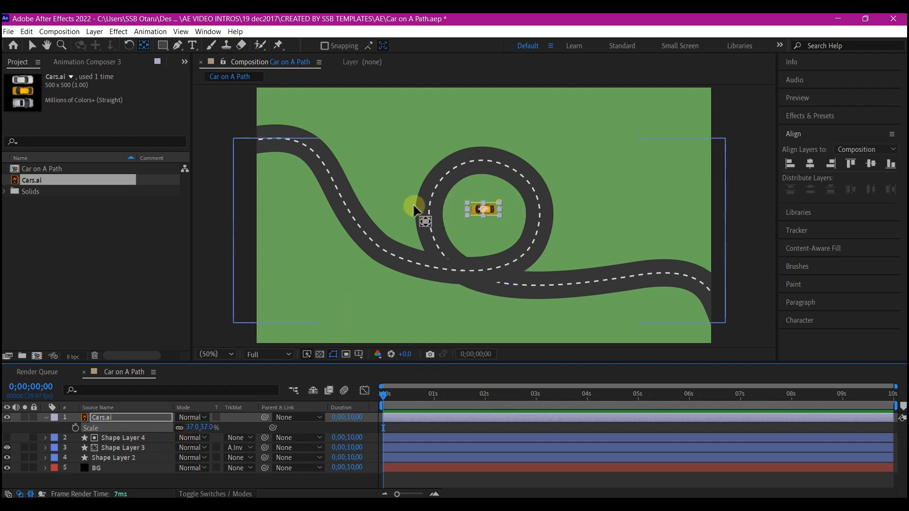
- Move the yellow car from inside the loop to the road's right-hand end at the composition edge
{"action": "left_click", "coordinate": [477, 208]}
{"action": "left_click", "coordinate": [62, 44]}
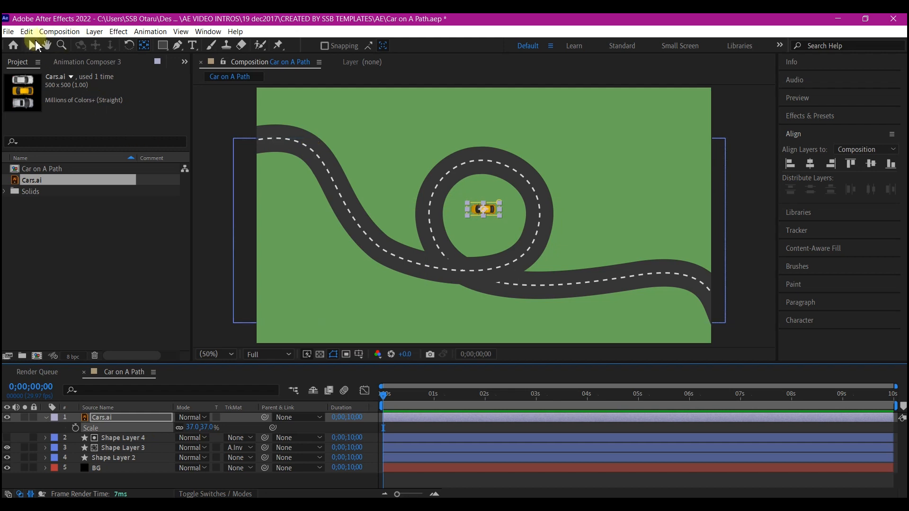
{"action": "left_click", "coordinate": [33, 46]}
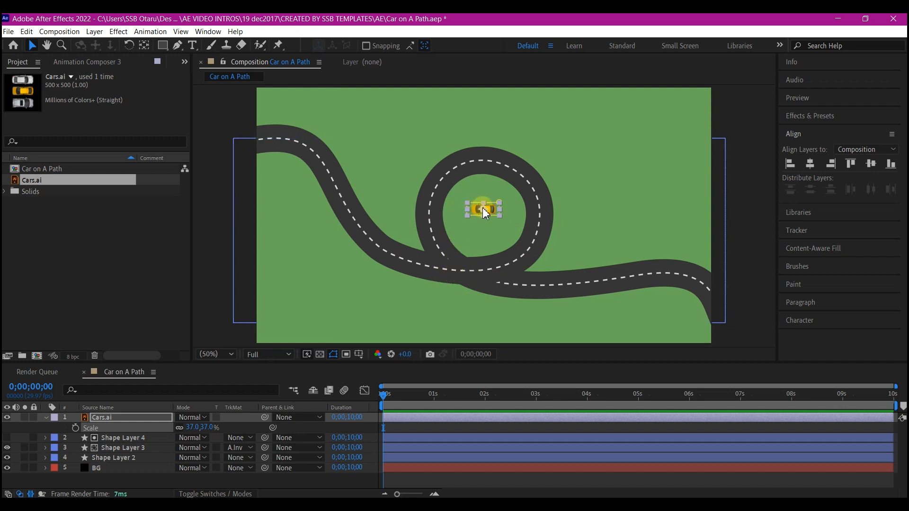
{"action": "left_click_drag", "start_coordinate": [485, 213], "coordinate": [703, 294]}
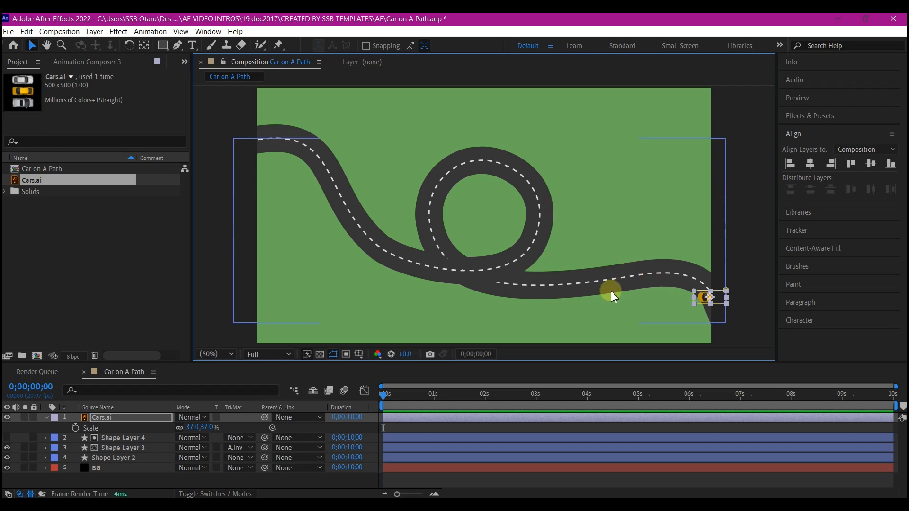
- Copy the Path property of Shape Layer 3's Shape 1 and paste it into the Cars.ai layer's Position as motion keyframes
{"action": "left_click", "coordinate": [119, 449]}
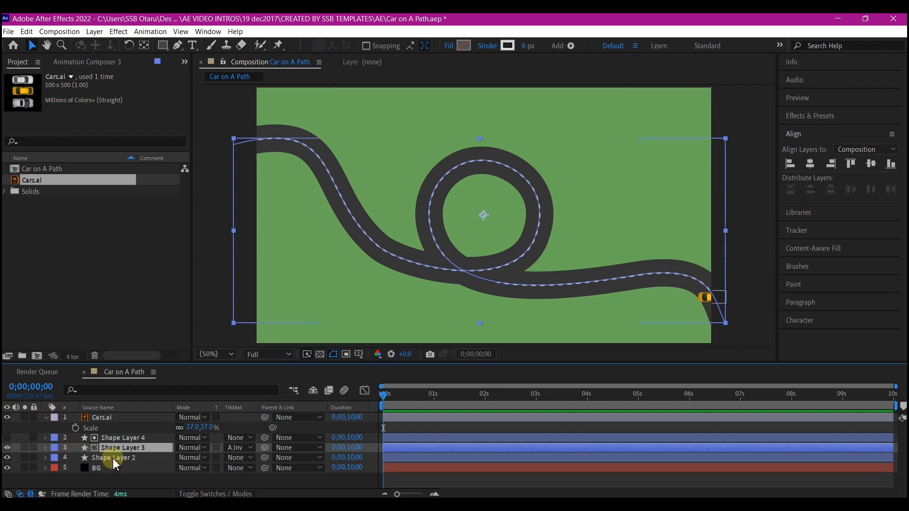
{"action": "left_click", "coordinate": [44, 449]}
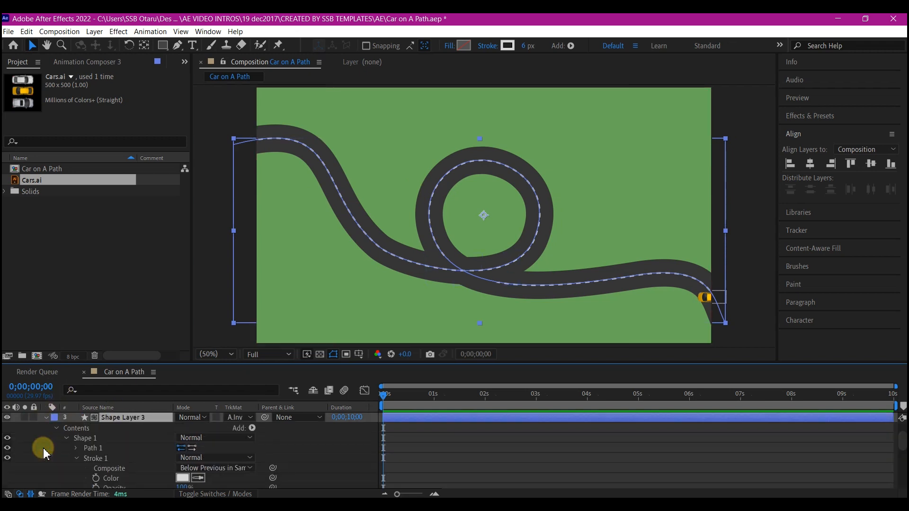
{"action": "left_click", "coordinate": [76, 449]}
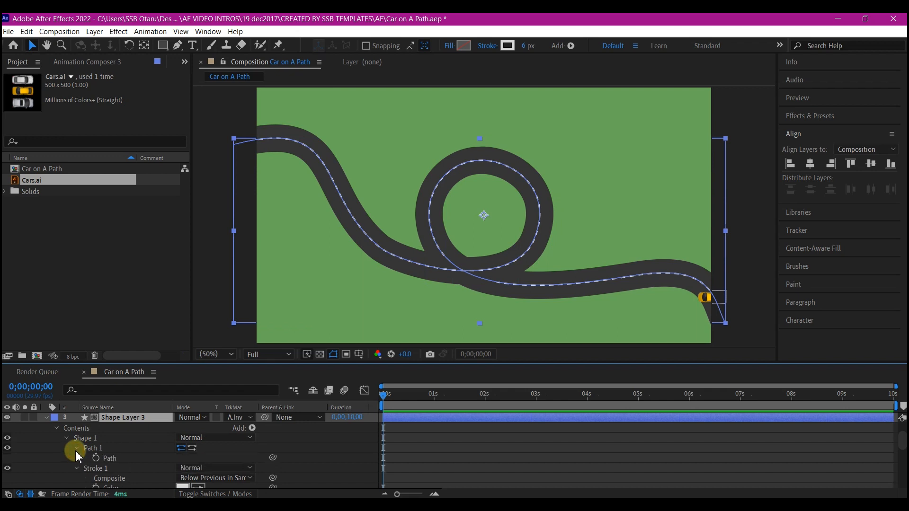
{"action": "left_click", "coordinate": [110, 459]}
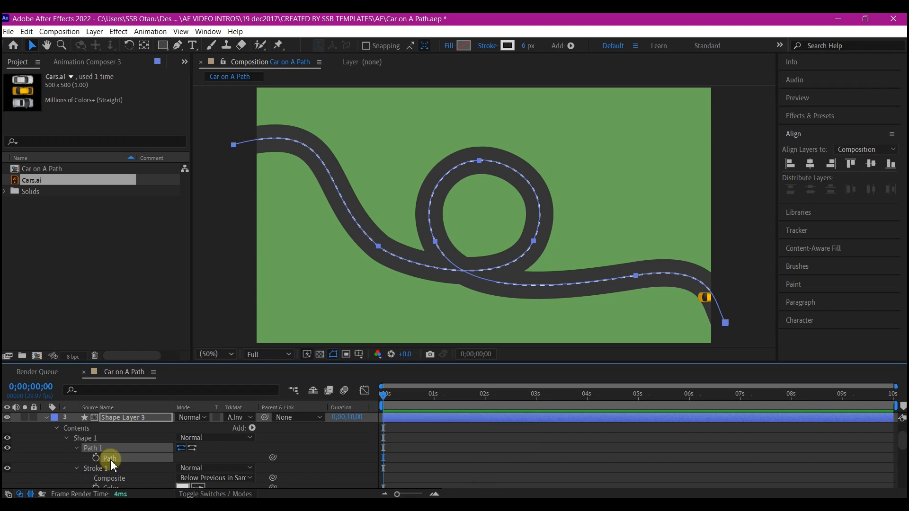
{"action": "scroll", "coordinate": [98, 436], "scroll_direction": "up", "scroll_amount": 3}
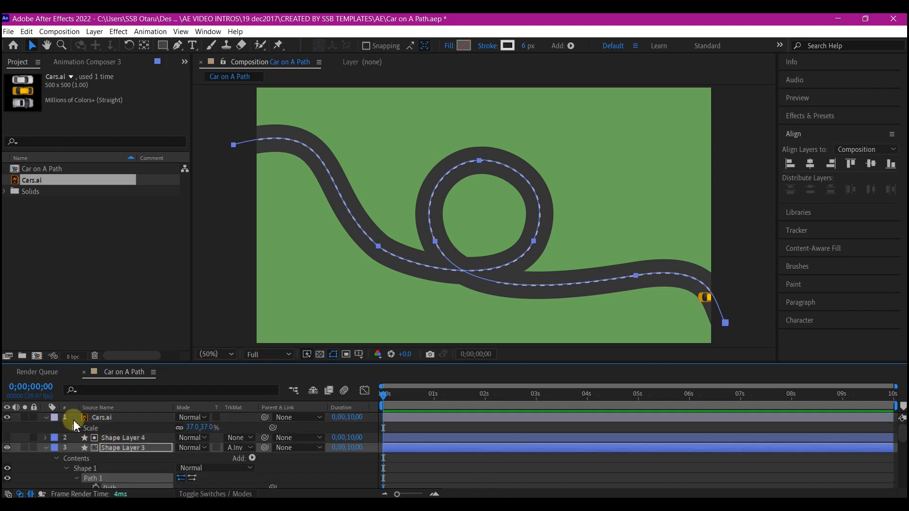
{"action": "left_click", "coordinate": [102, 418]}
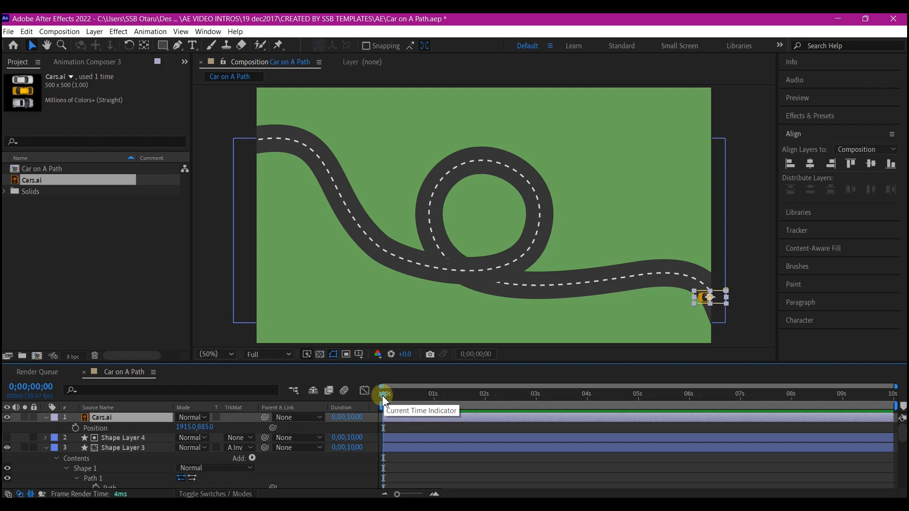
{"action": "left_click", "coordinate": [95, 428]}
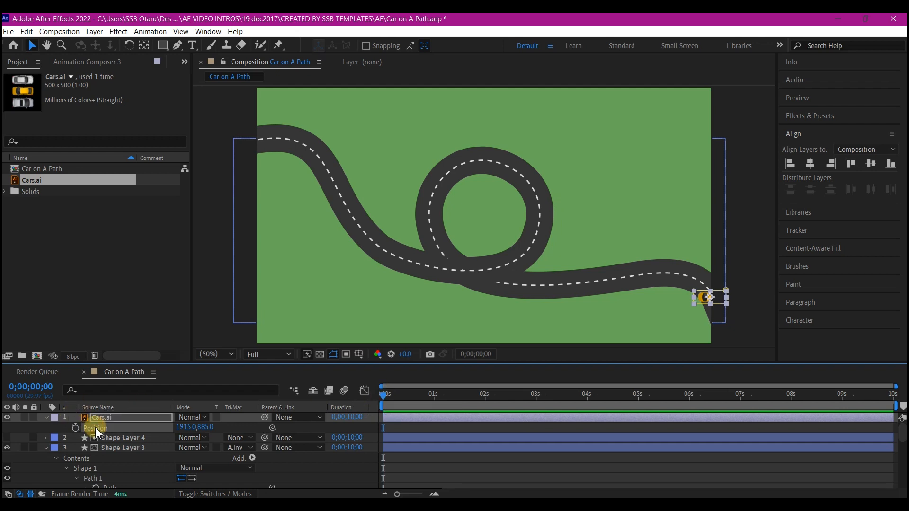
{"action": "key", "text": "ctrl+v"}
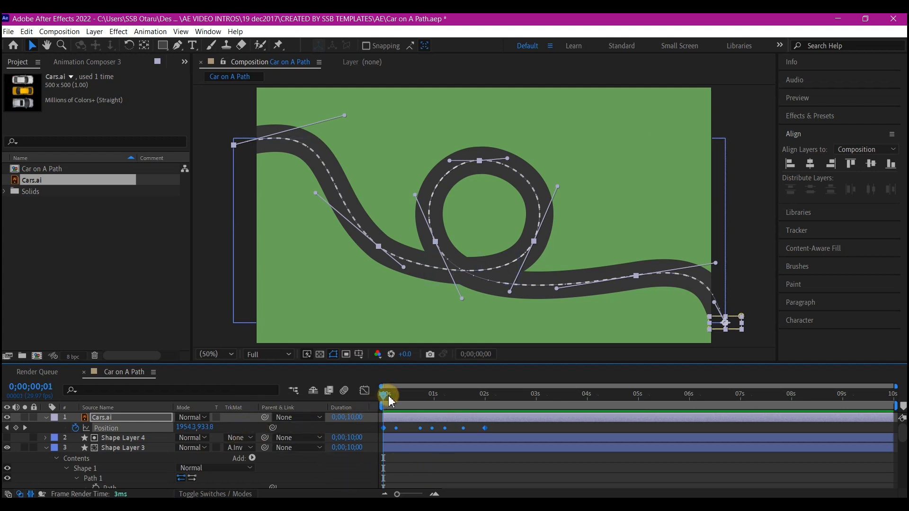
{"action": "left_click_drag", "start_coordinate": [389, 401], "coordinate": [449, 415]}
{"action": "left_click_drag", "start_coordinate": [454, 410], "coordinate": [432, 420]}
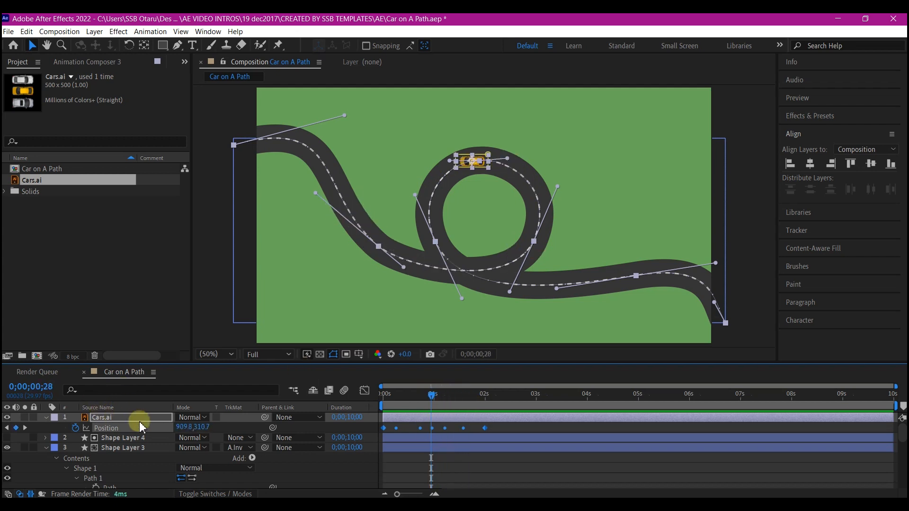
- Set the Cars.ai layer's auto-orientation to Orient Along Path and check the car's motion over the first two seconds
{"action": "right_click", "coordinate": [511, 420]}
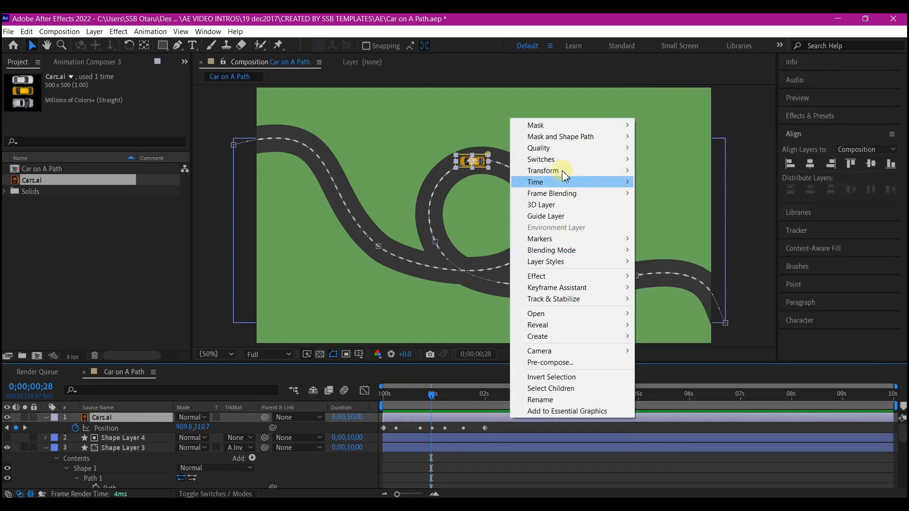
{"action": "mouse_move", "coordinate": [559, 176]}
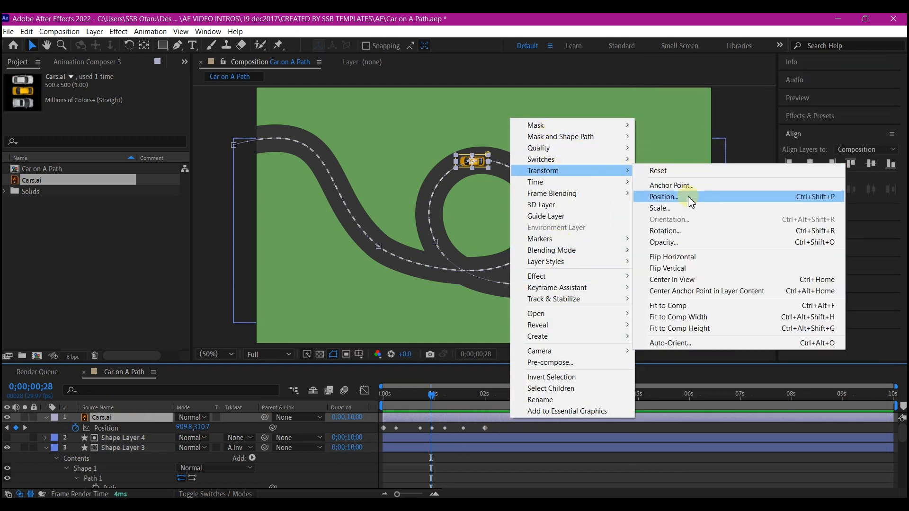
{"action": "left_click", "coordinate": [700, 342]}
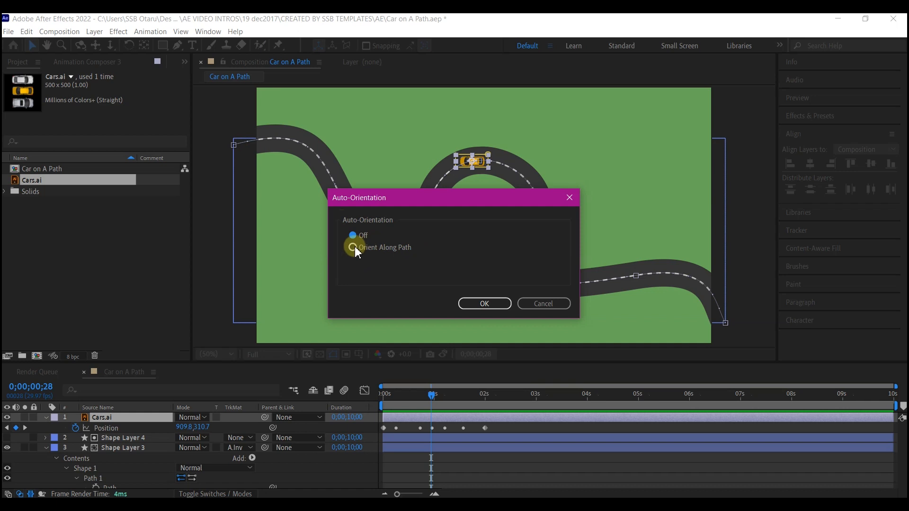
{"action": "left_click", "coordinate": [485, 304]}
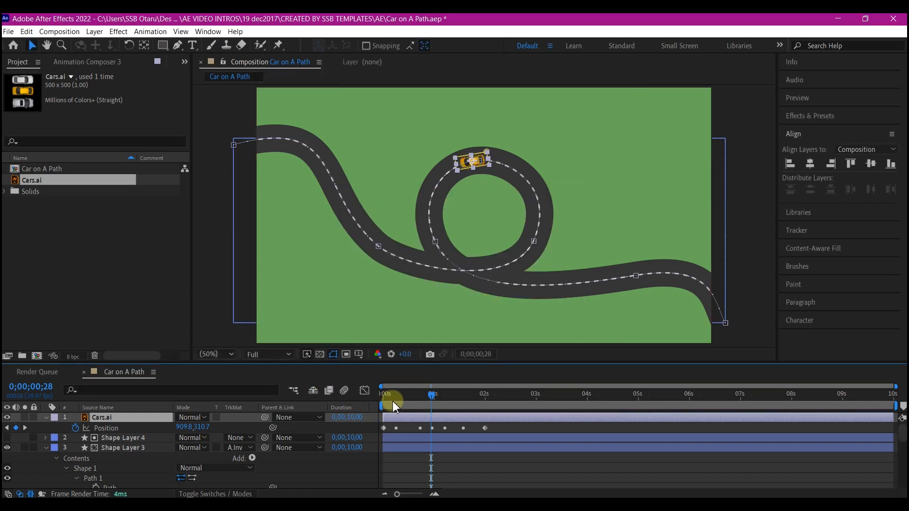
{"action": "left_click_drag", "start_coordinate": [396, 401], "coordinate": [495, 401]}
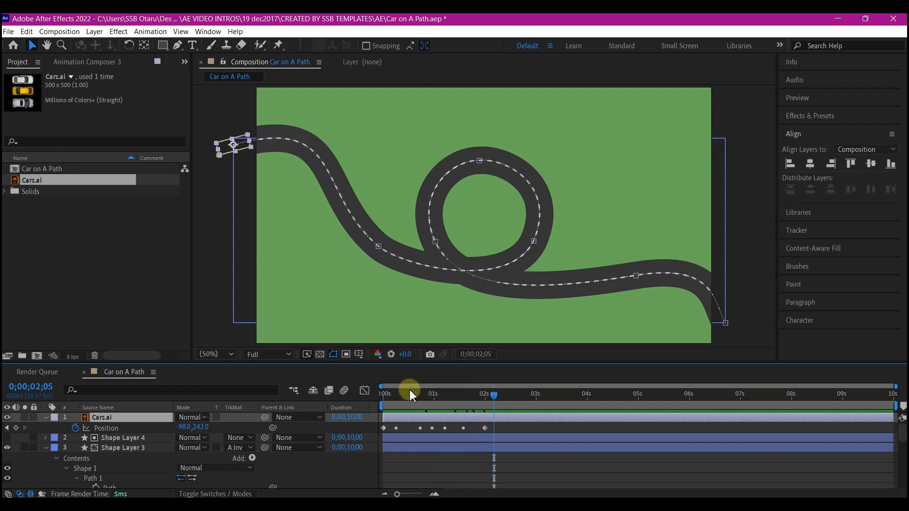
{"action": "left_click_drag", "start_coordinate": [412, 396], "coordinate": [400, 433]}
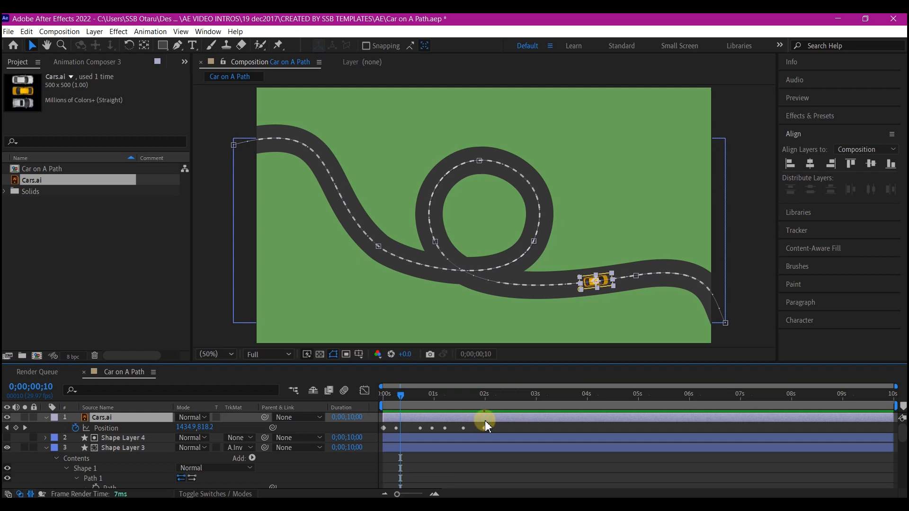
- Apply the Drop Shadow effect to the Cars.ai layer
{"action": "key", "text": "ctrl+space"}
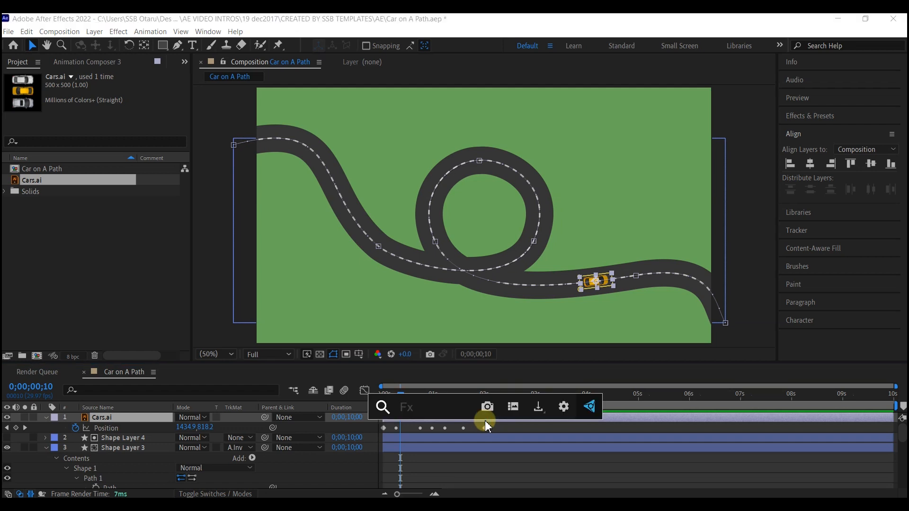
{"action": "type", "text": "drop"}
{"action": "left_click", "coordinate": [466, 378]}
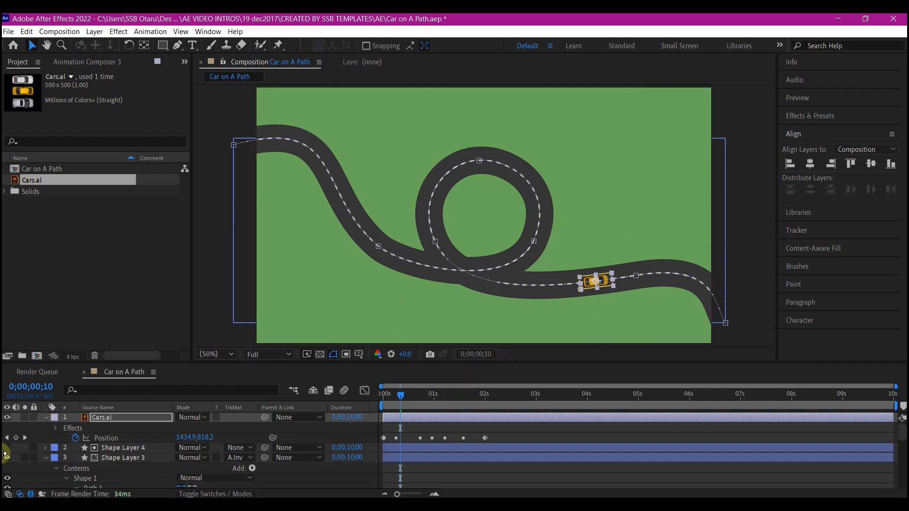
- Hide Shape Layer 2, the dark road surface, so the car's shadow shows against the green background
{"action": "scroll", "coordinate": [120, 464], "scroll_direction": "down", "scroll_amount": 6}
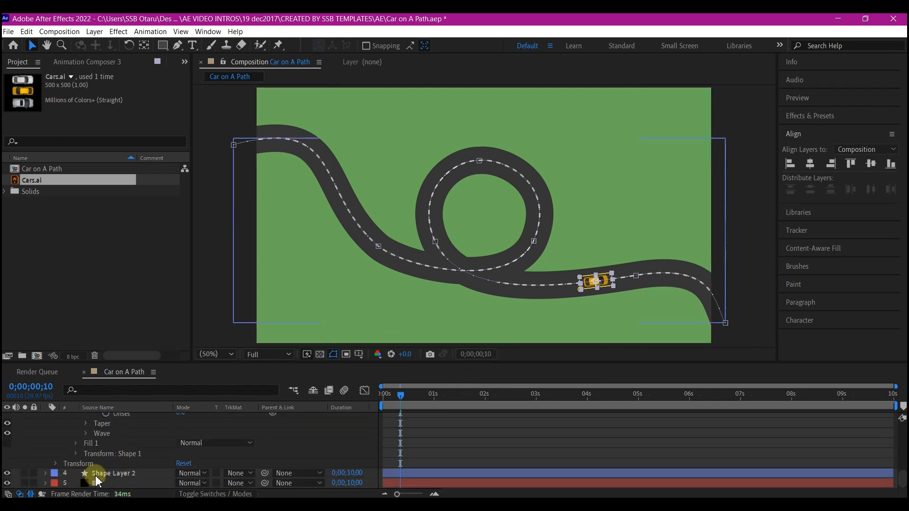
{"action": "left_click", "coordinate": [100, 474]}
{"action": "left_click", "coordinate": [8, 474]}
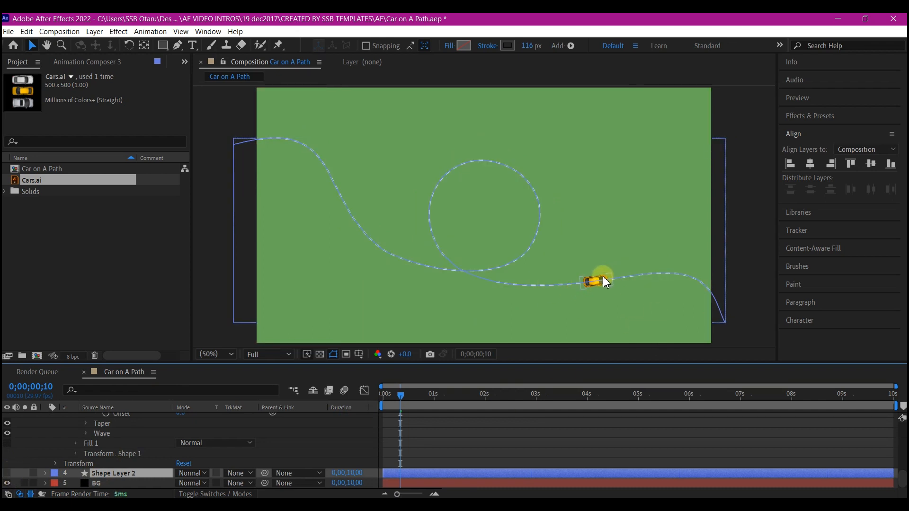
- Set the Cars.ai layer's Drop Shadow distance to 58 and softness to 299, and preview the shadow along the path
{"action": "left_click", "coordinate": [190, 61]}
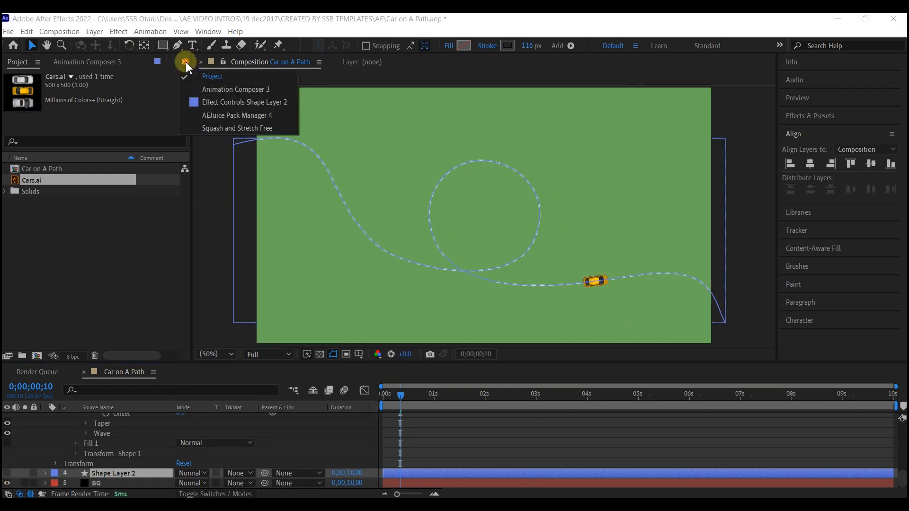
{"action": "left_click", "coordinate": [225, 104]}
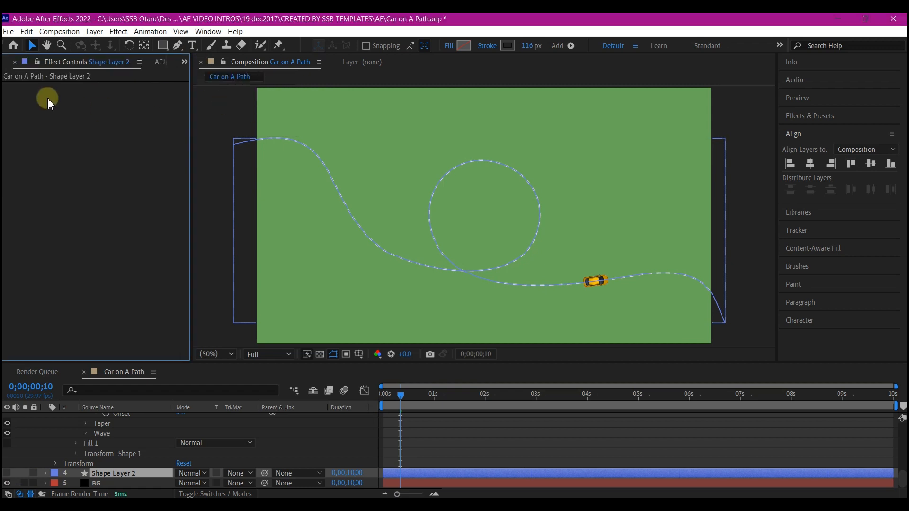
{"action": "scroll", "coordinate": [118, 456], "scroll_direction": "up", "scroll_amount": 5}
{"action": "scroll", "coordinate": [118, 456], "scroll_direction": "up", "scroll_amount": 5}
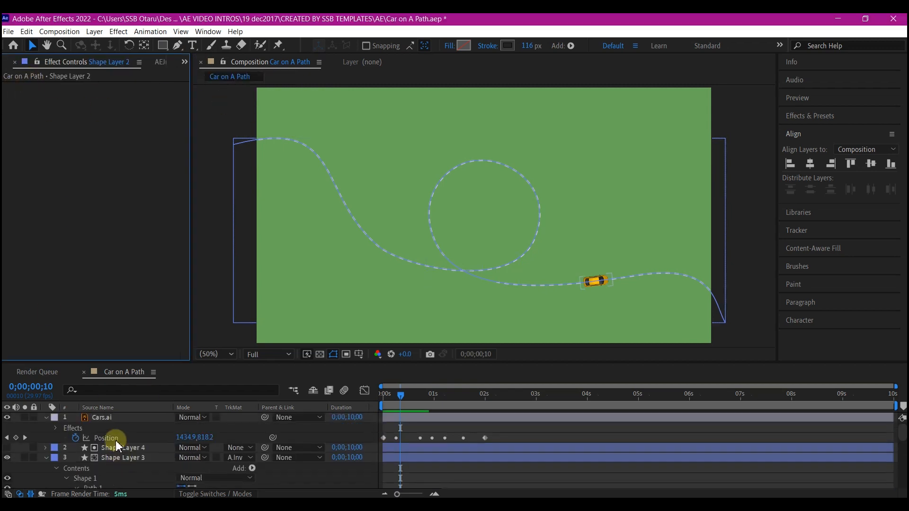
{"action": "left_click", "coordinate": [97, 417]}
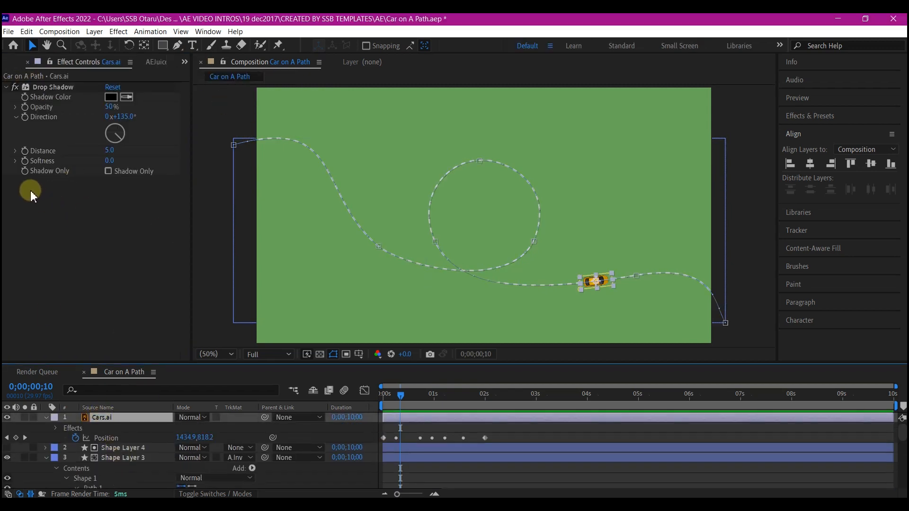
{"action": "left_click_drag", "start_coordinate": [109, 148], "coordinate": [173, 141]}
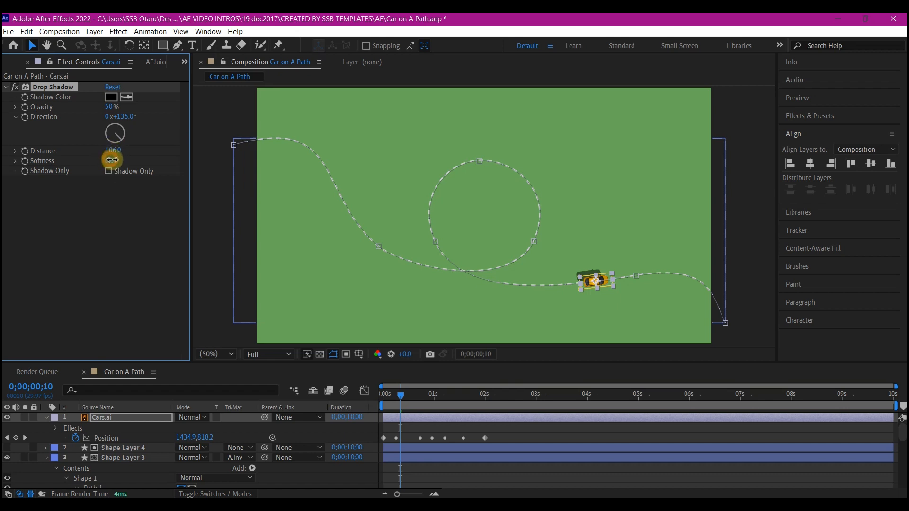
{"action": "left_click_drag", "start_coordinate": [112, 160], "coordinate": [181, 163]}
{"action": "mouse_move", "coordinate": [112, 152]}
{"action": "left_mouse_down"}
{"action": "mouse_move", "coordinate": [209, 154]}
{"action": "mouse_move", "coordinate": [163, 174]}
{"action": "mouse_move", "coordinate": [92, 177]}
{"action": "mouse_move", "coordinate": [109, 156]}
{"action": "left_mouse_up"}
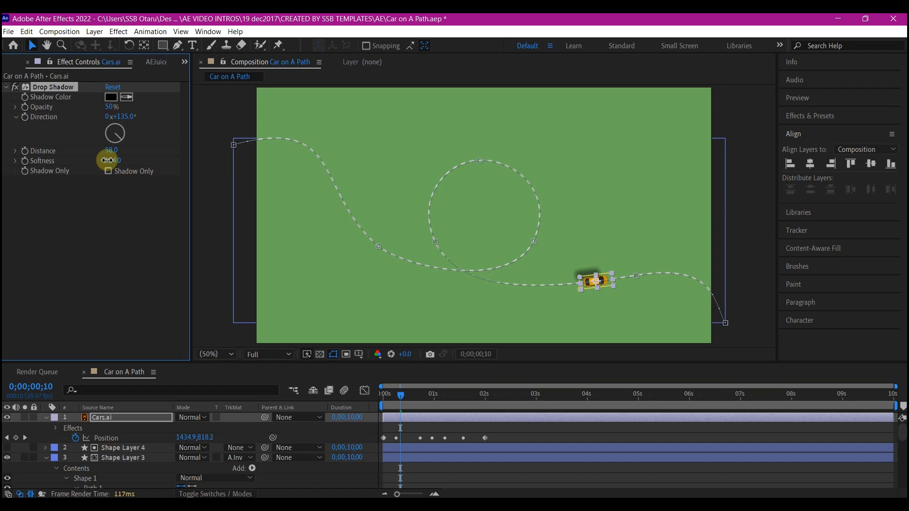
{"action": "left_click", "coordinate": [107, 161]}
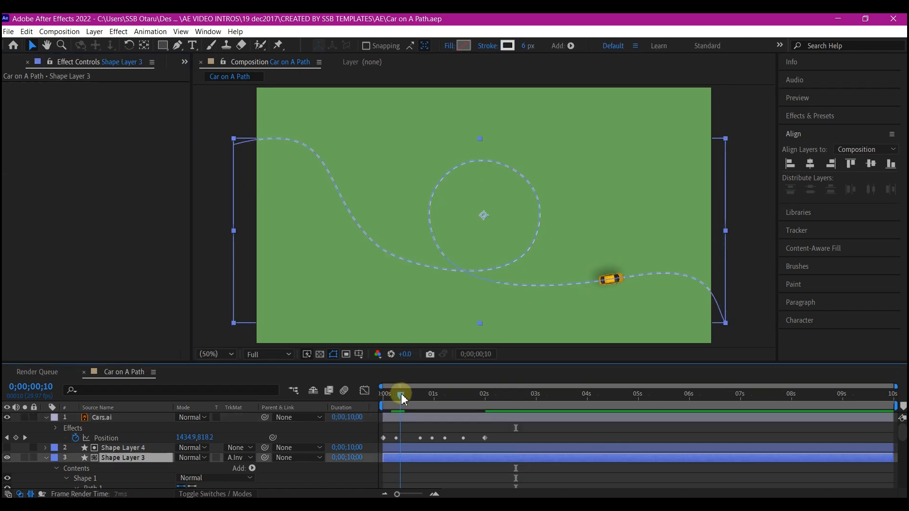
{"action": "left_click_drag", "start_coordinate": [402, 394], "coordinate": [487, 393]}
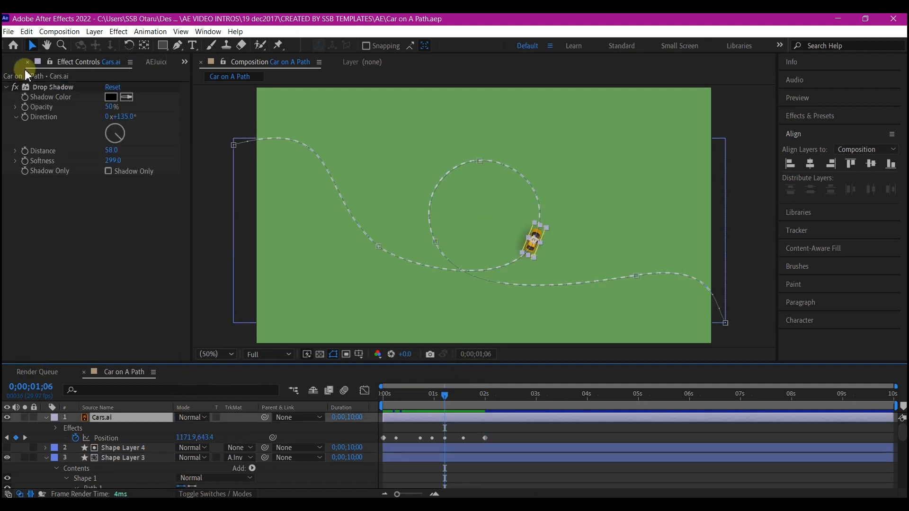
- Cut the Drop Shadow effect from the Cars.ai layer to the clipboard
{"action": "left_click", "coordinate": [51, 89]}
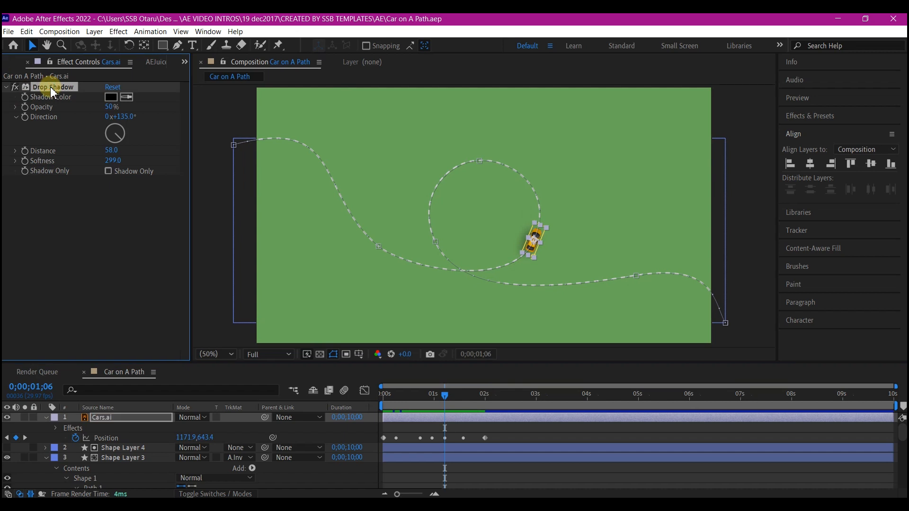
{"action": "left_click", "coordinate": [26, 31]}
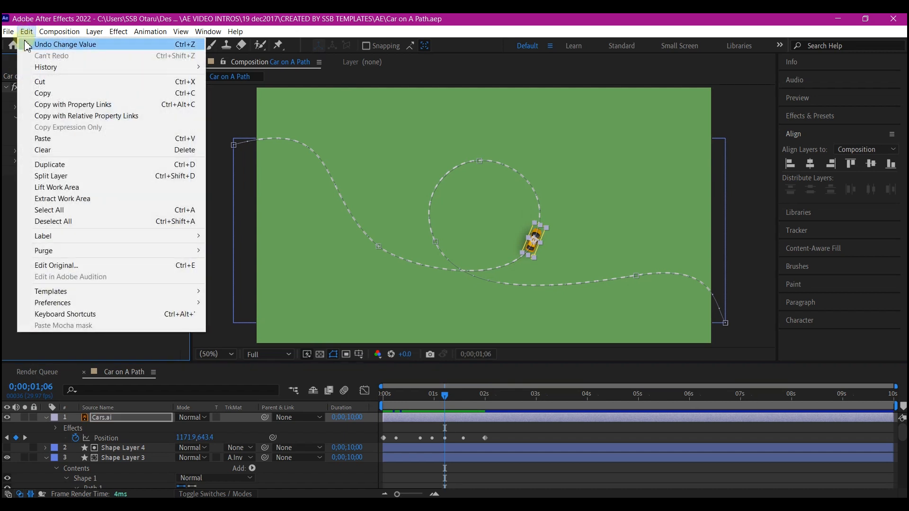
{"action": "left_click", "coordinate": [38, 81]}
{"action": "left_click", "coordinate": [89, 97]}
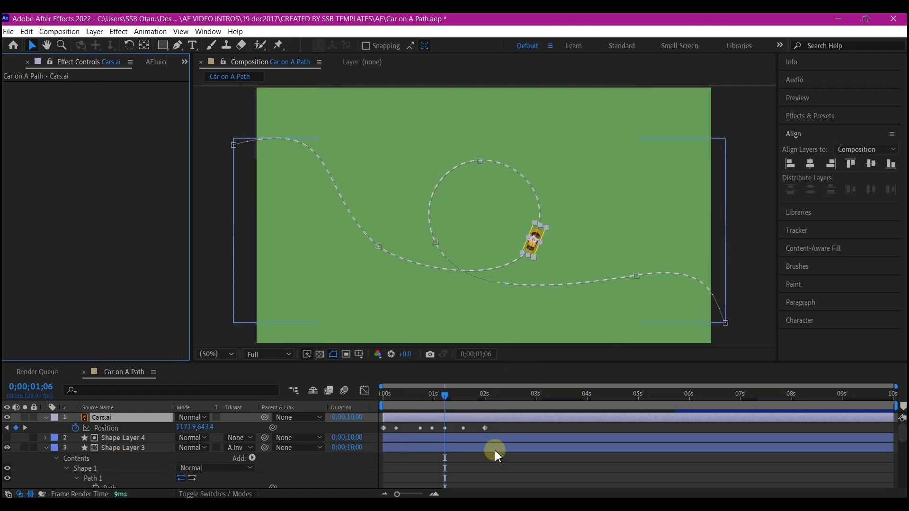
- Stretch all of the Cars.ai Position keyframes proportionally so the last one sits just before the 10-second end of the composition
{"action": "left_click_drag", "start_coordinate": [525, 427], "coordinate": [371, 436]}
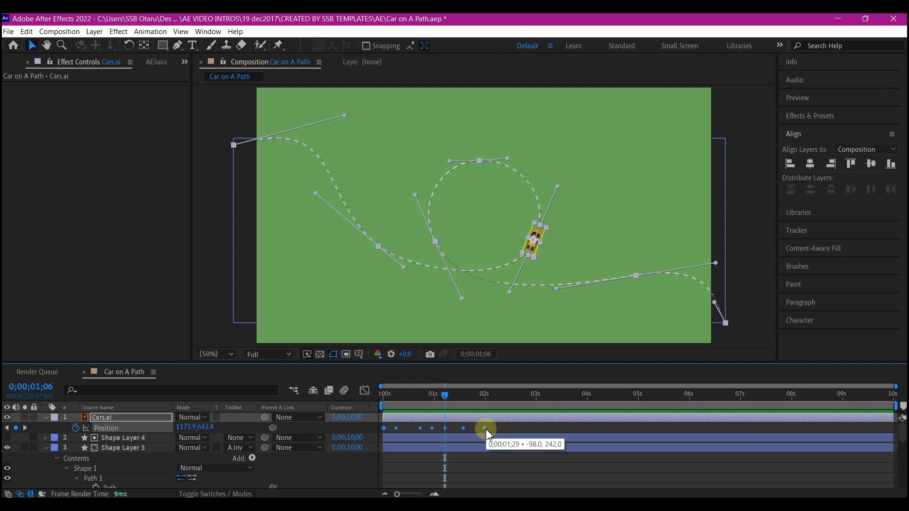
{"action": "left_click_drag", "start_coordinate": [486, 429], "coordinate": [889, 448]}
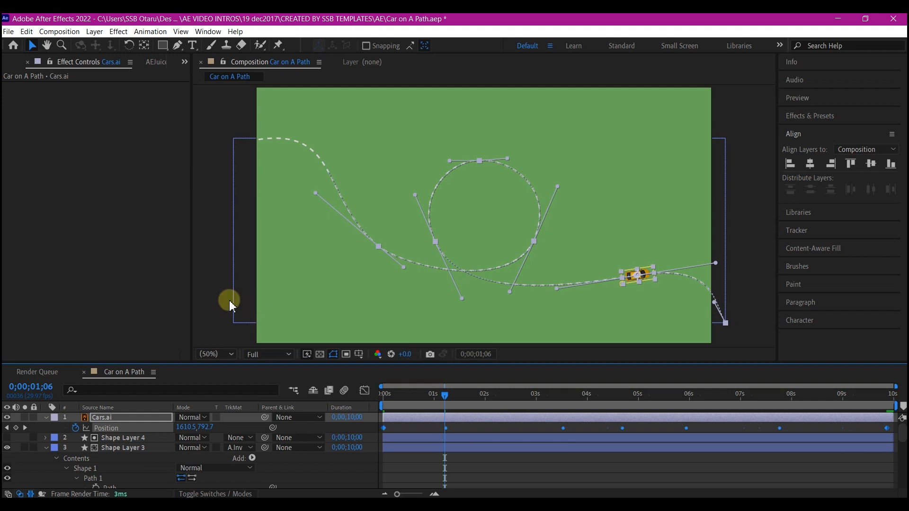
- Pre-compose the Cars.ai layer as Cars.ai Comp 1, moving all attributes into the new composition
{"action": "left_click", "coordinate": [419, 419]}
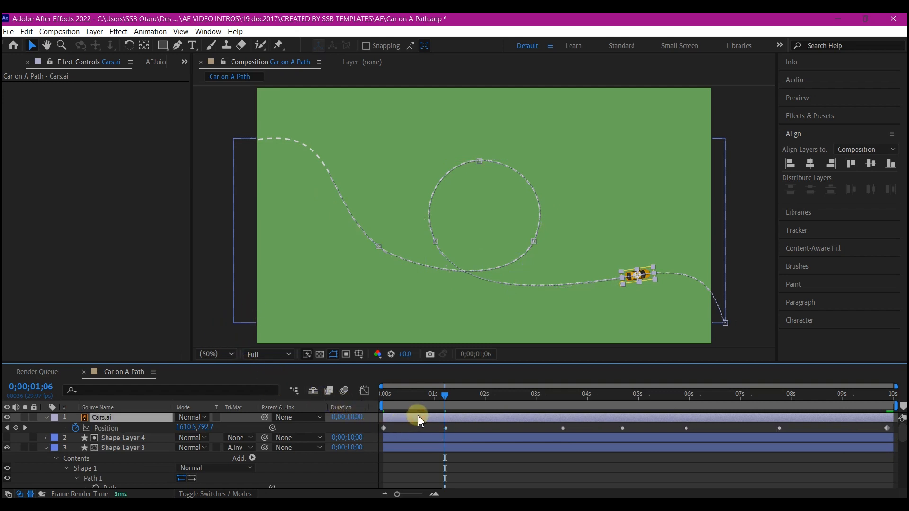
{"action": "key", "text": "ctrl+shift+c"}
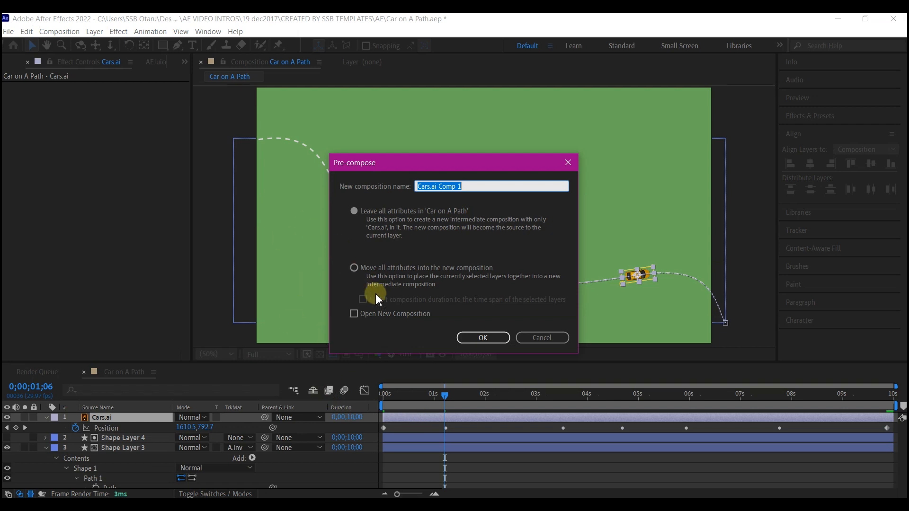
{"action": "left_click", "coordinate": [356, 268]}
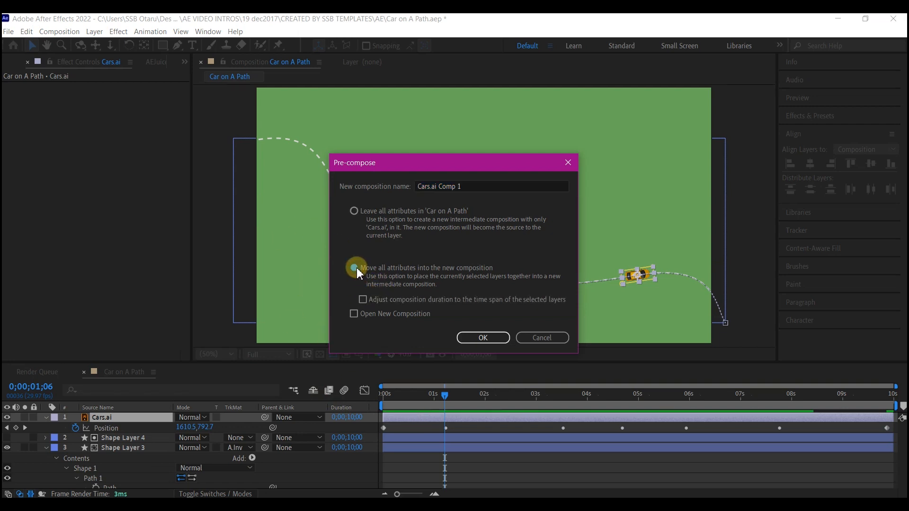
{"action": "left_click_drag", "start_coordinate": [482, 186], "coordinate": [416, 185]}
{"action": "left_click", "coordinate": [474, 336]}
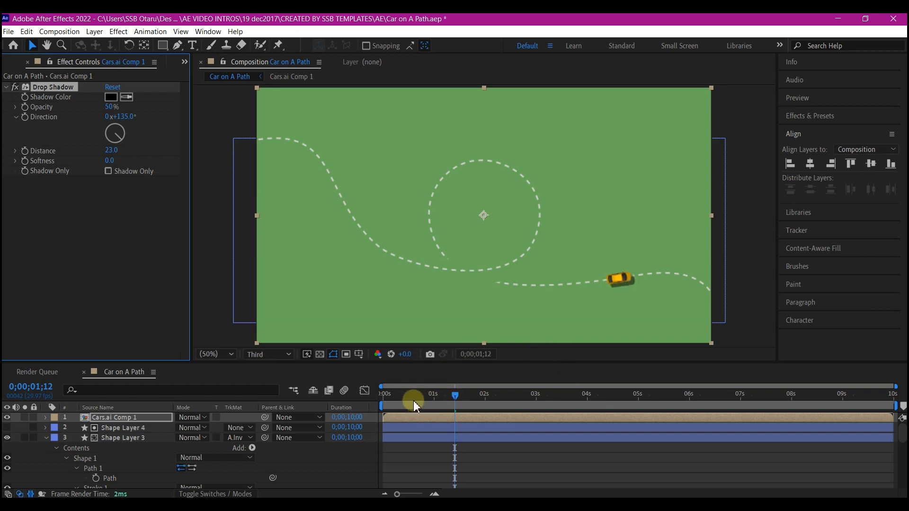
- Preview the pre-composed car with its Drop Shadow from the start of the composition
{"action": "left_click_drag", "start_coordinate": [413, 401], "coordinate": [378, 402]}
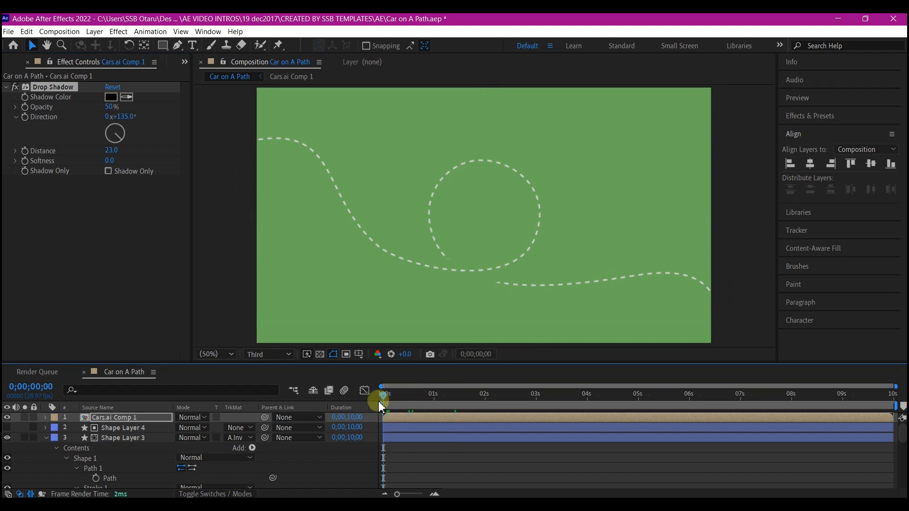
{"action": "key", "text": "space"}
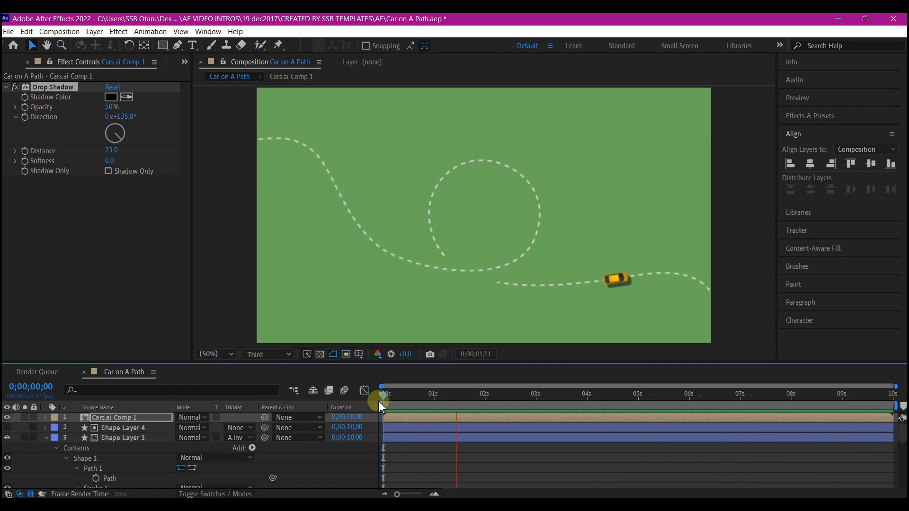
{"action": "key", "text": "space"}
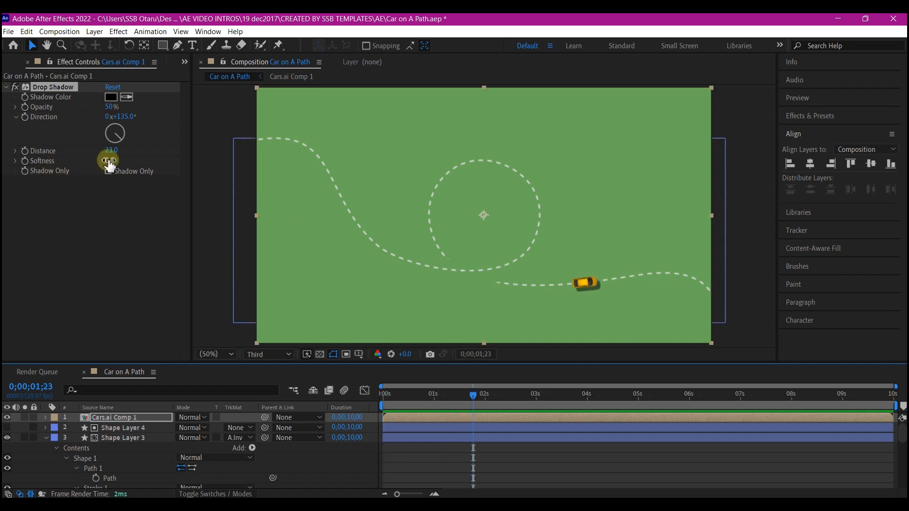
- Set the Drop Shadow on Cars.ai Comp 1 to softness 75, distance 34 and direction 169°
{"action": "left_click_drag", "start_coordinate": [109, 159], "coordinate": [127, 157]}
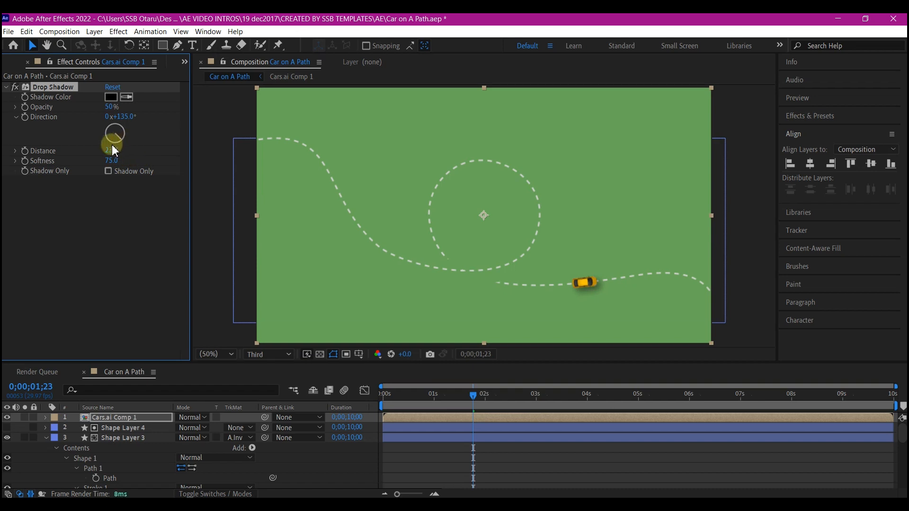
{"action": "mouse_move", "coordinate": [110, 151]}
{"action": "left_mouse_down"}
{"action": "mouse_move", "coordinate": [131, 142]}
{"action": "mouse_move", "coordinate": [121, 145]}
{"action": "left_mouse_up"}
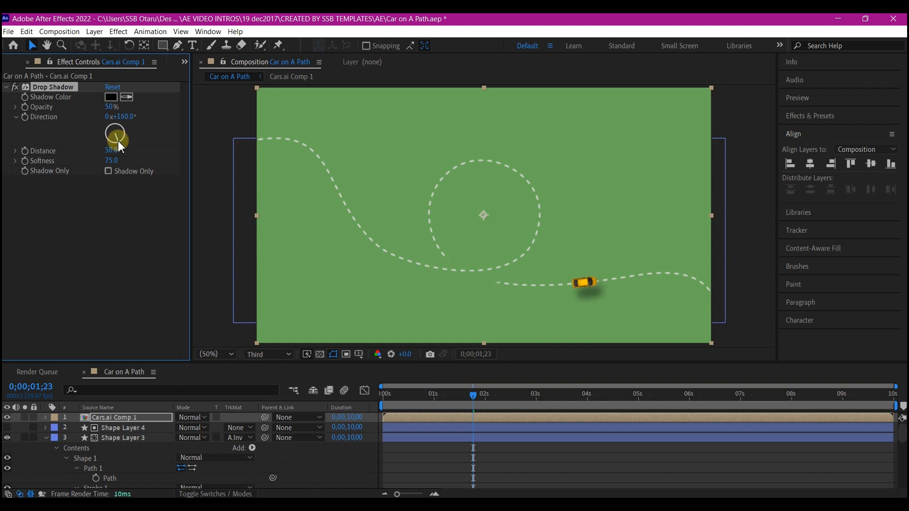
{"action": "left_click_drag", "start_coordinate": [119, 147], "coordinate": [124, 148]}
{"action": "left_click_drag", "start_coordinate": [119, 142], "coordinate": [117, 143]}
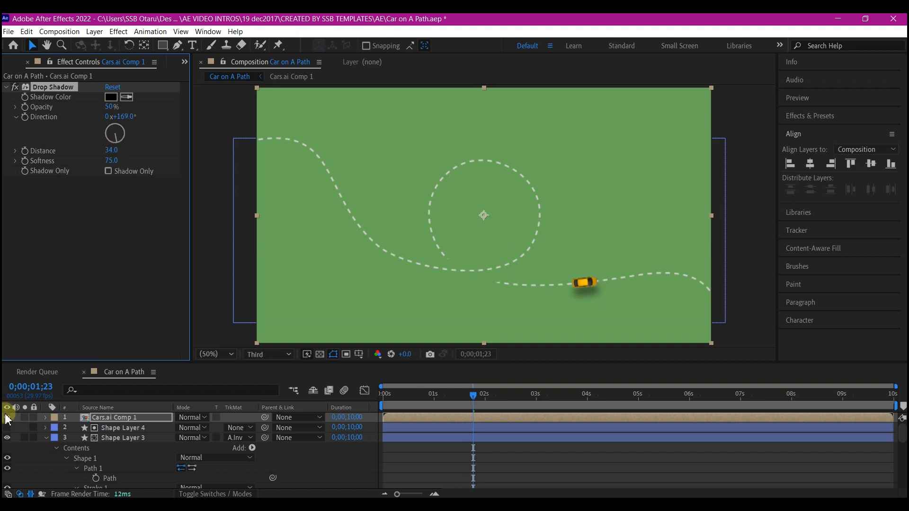
- Make the Shape Layer 2 road surface visible again and preview the car driving on it
{"action": "scroll", "coordinate": [93, 449], "scroll_direction": "down", "scroll_amount": 6}
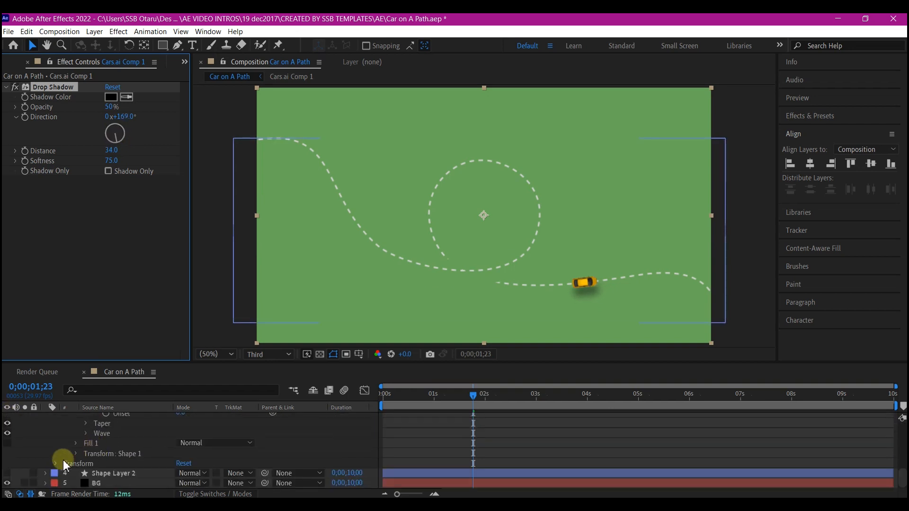
{"action": "left_click_drag", "start_coordinate": [8, 474], "coordinate": [7, 483]}
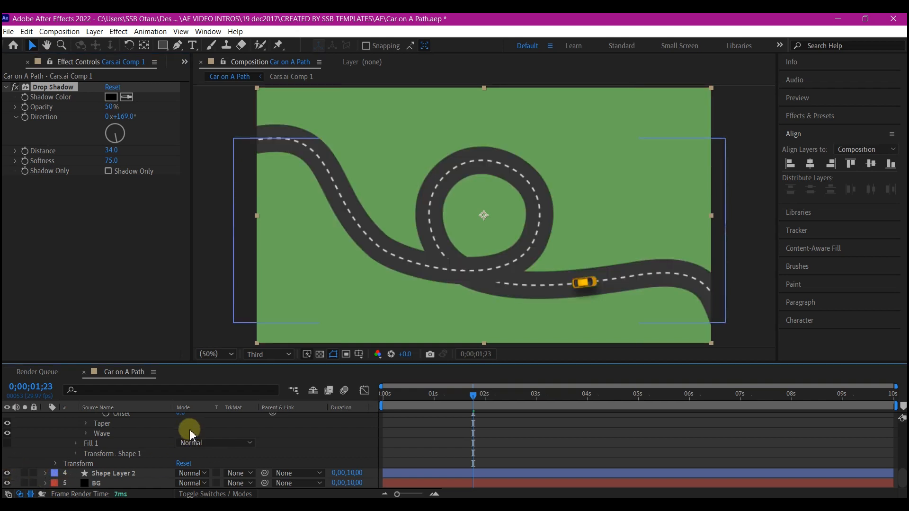
{"action": "key", "text": "space"}
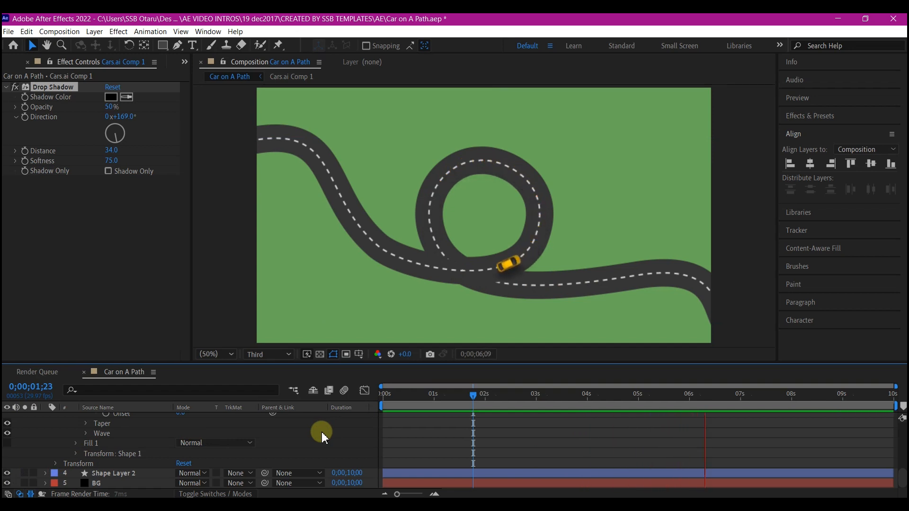
{"action": "key", "text": "space"}
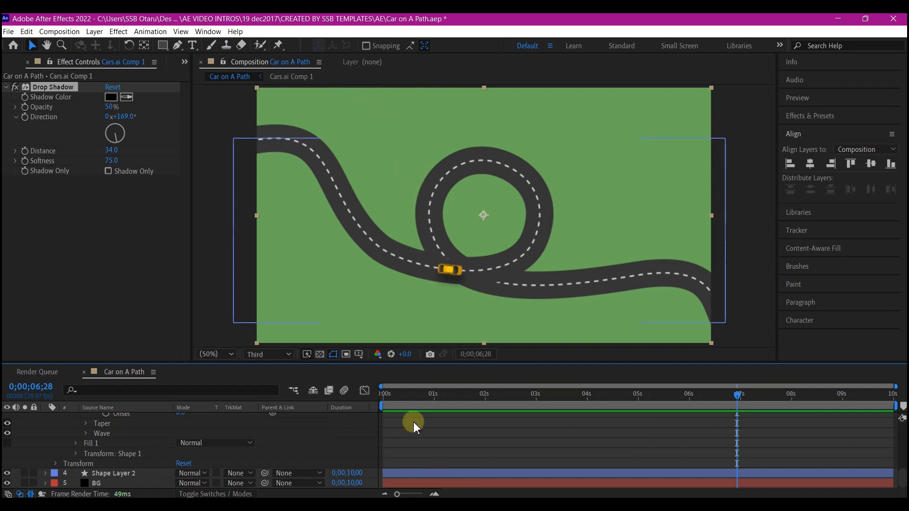
- Apply the Bevel Alpha effect to the Cars.ai Comp 1 layer
{"action": "scroll", "coordinate": [133, 452], "scroll_direction": "up", "scroll_amount": 5}
{"action": "scroll", "coordinate": [80, 429], "scroll_direction": "up", "scroll_amount": 2}
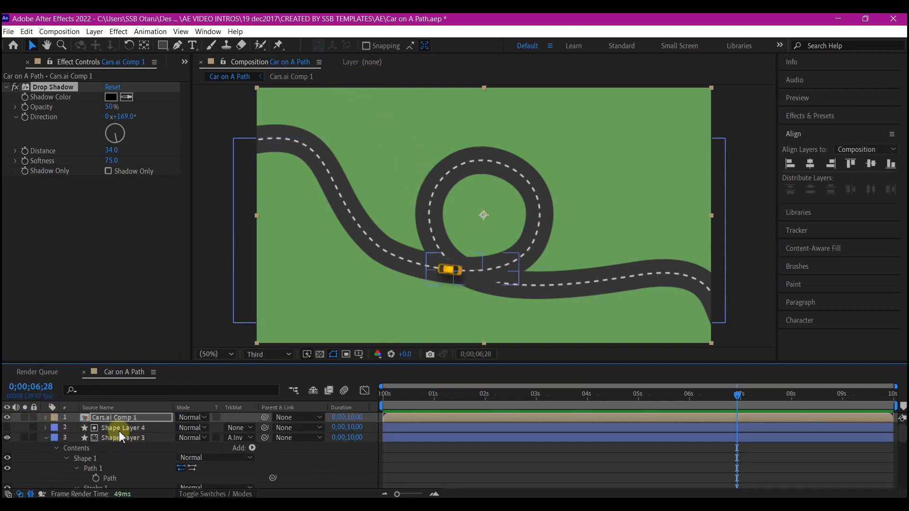
{"action": "left_click", "coordinate": [141, 419]}
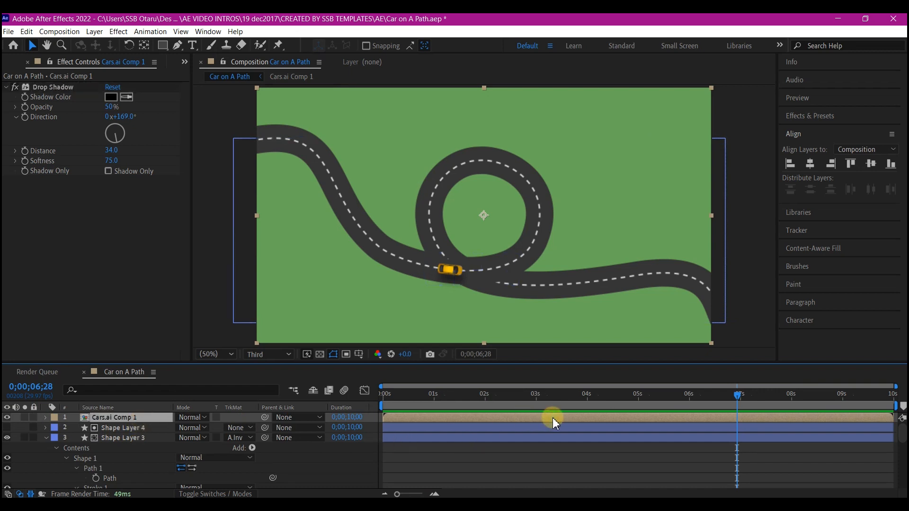
{"action": "key", "text": "ctrl+space"}
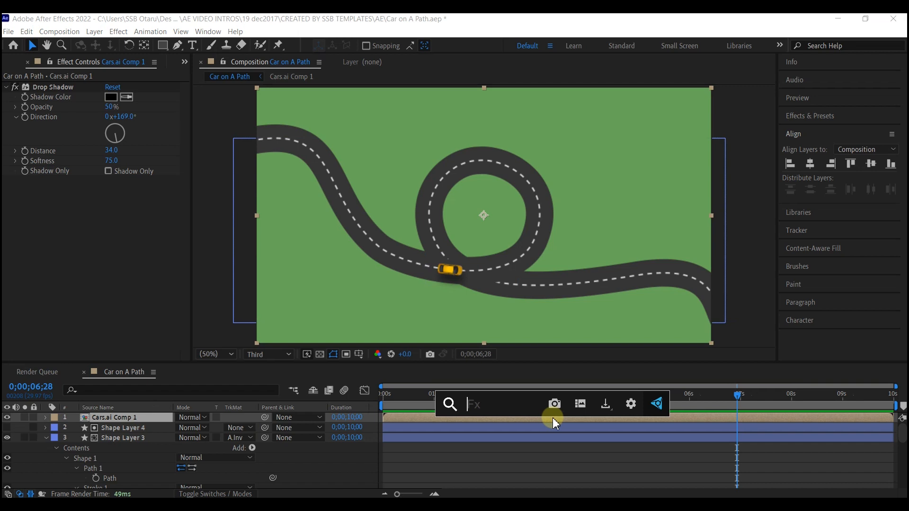
{"action": "type", "text": "beve"}
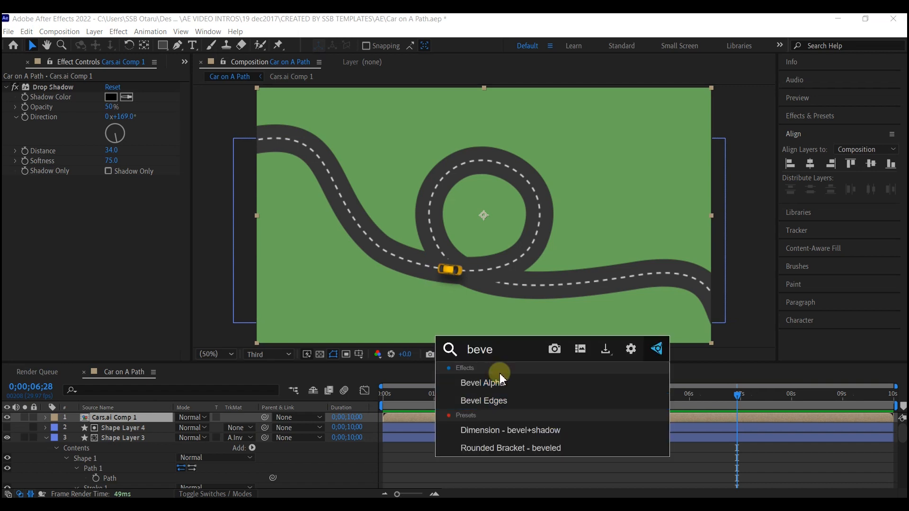
{"action": "left_click", "coordinate": [500, 378]}
- Compare the car up close with Bevel Alpha switched off and back on
{"action": "key", "text": "period"}
{"action": "key", "text": "period"}
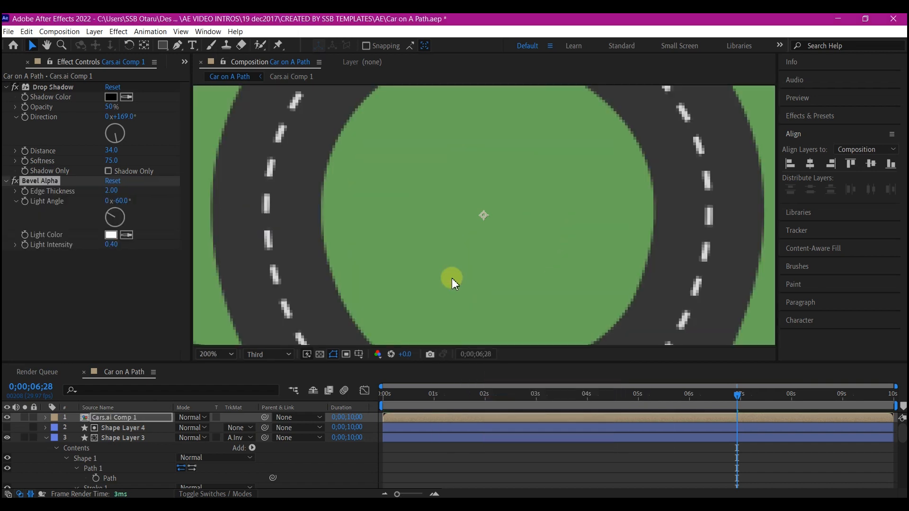
{"action": "key", "text": "h"}
{"action": "left_click_drag", "start_coordinate": [406, 286], "coordinate": [514, 133]}
{"action": "scroll", "coordinate": [459, 273], "scroll_direction": "up", "scroll_amount": 2}
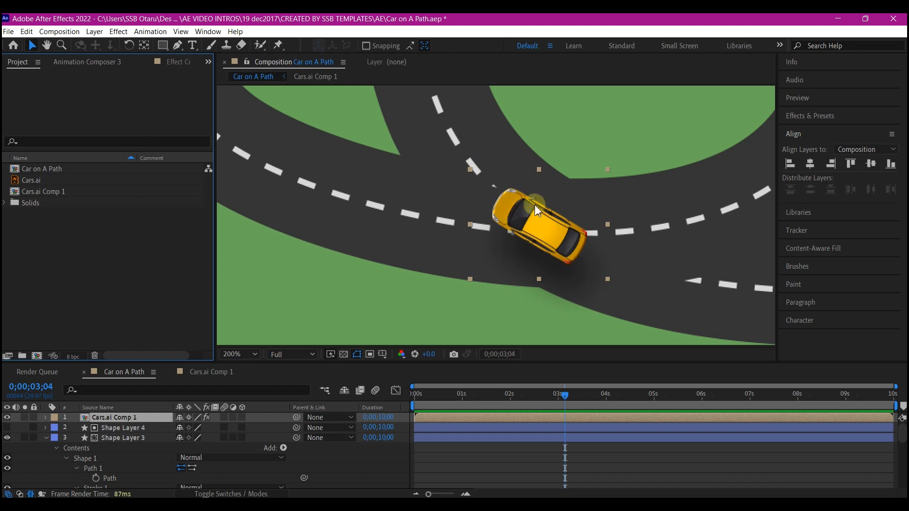
{"action": "left_click", "coordinate": [209, 62]}
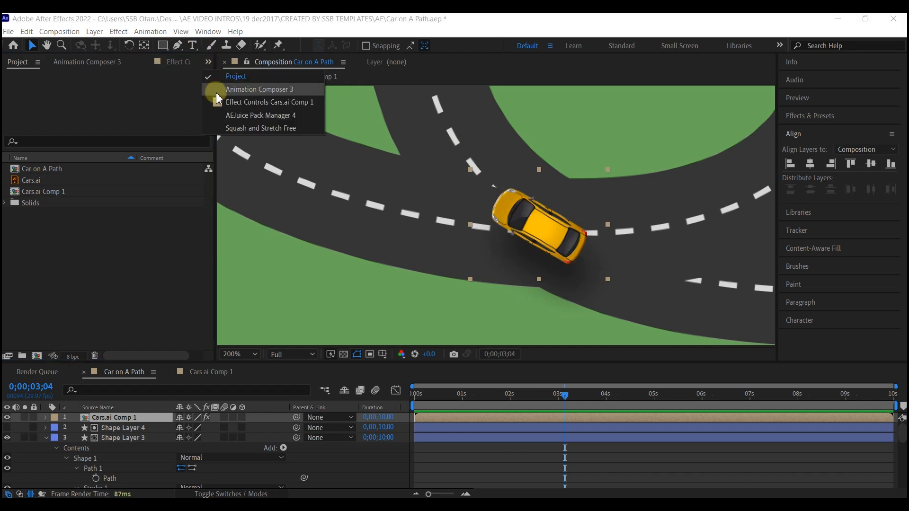
{"action": "left_click", "coordinate": [229, 100]}
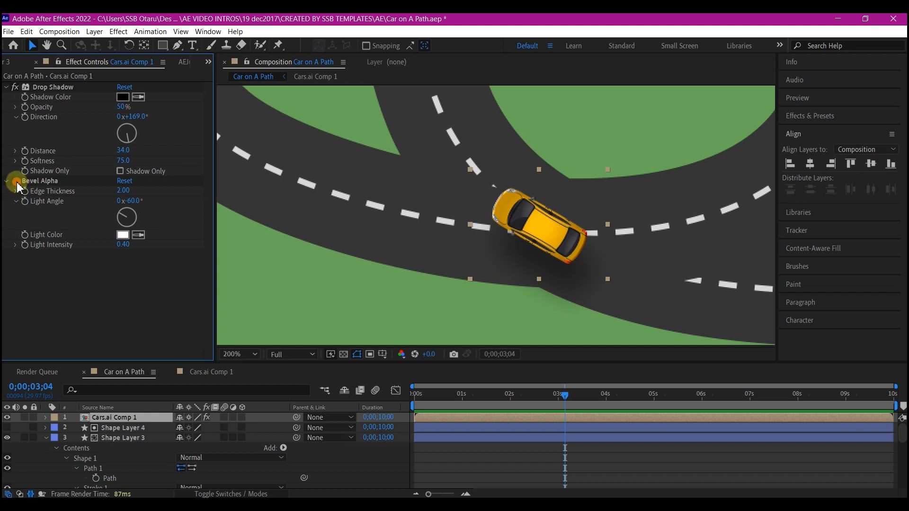
{"action": "left_click", "coordinate": [17, 184]}
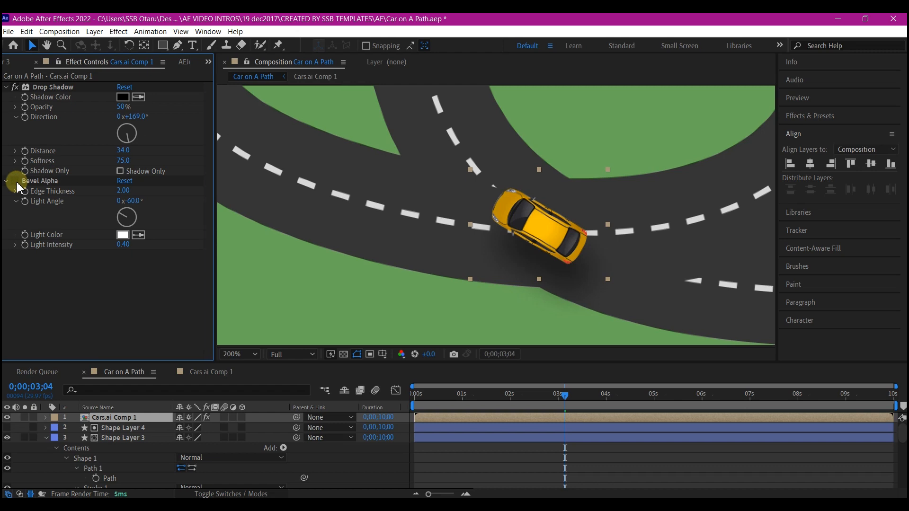
{"action": "left_click", "coordinate": [17, 184]}
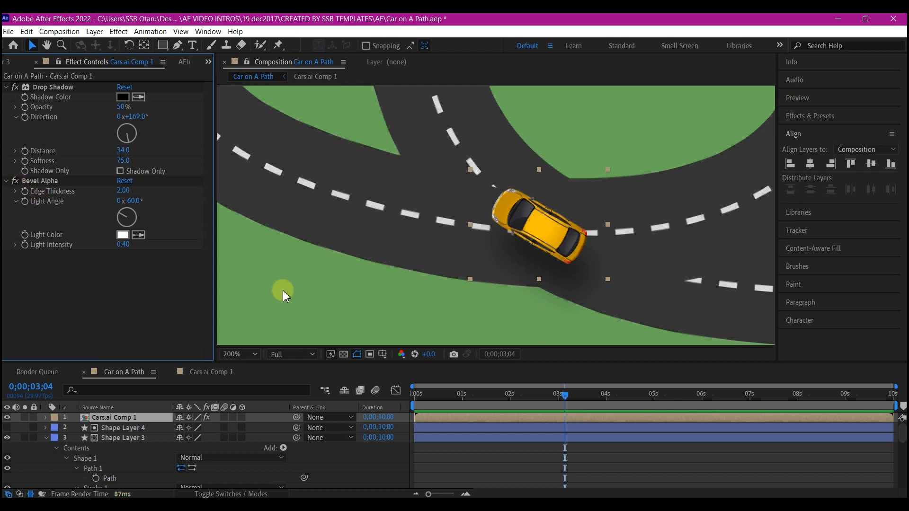
- Preview the animation with the whole frame in view, and check the car near 0;00;01;29 before the road crossing
{"action": "left_click", "coordinate": [237, 354]}
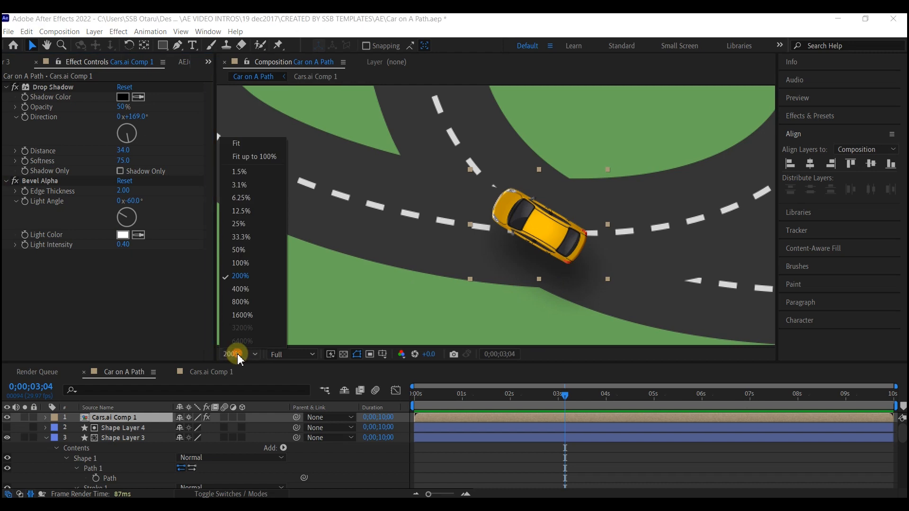
{"action": "left_click", "coordinate": [266, 144]}
{"action": "key", "text": "space"}
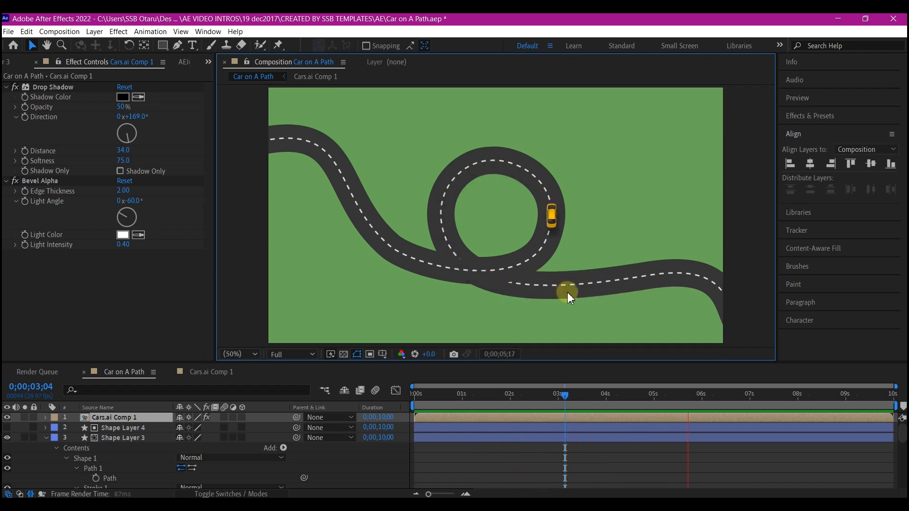
{"action": "key", "text": "space"}
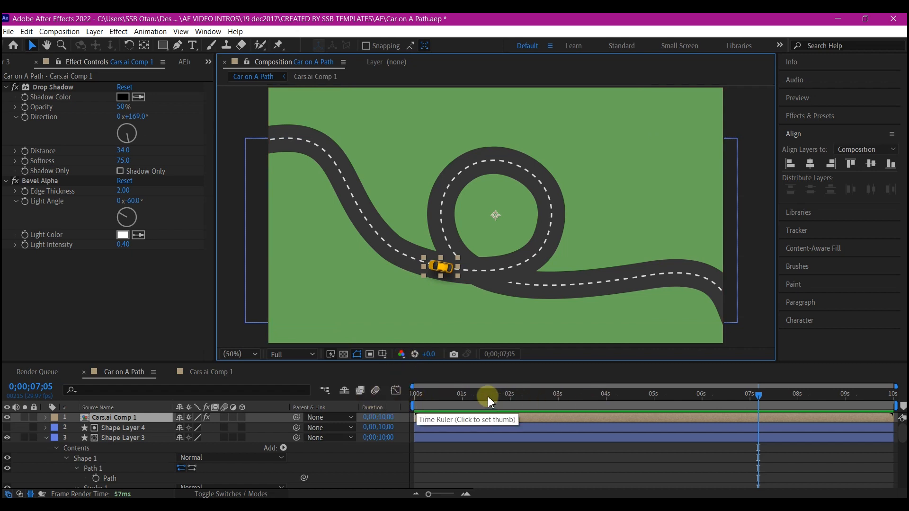
{"action": "left_click_drag", "start_coordinate": [489, 401], "coordinate": [511, 443]}
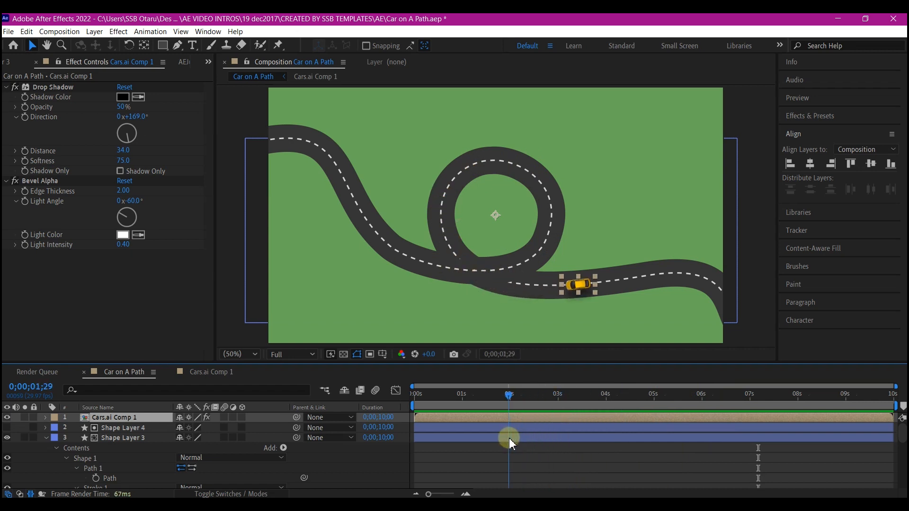
- Duplicate the Shape Layer 2 road and move the copy above Cars.ai Comp 1 in the layer stack
{"action": "left_click", "coordinate": [47, 439]}
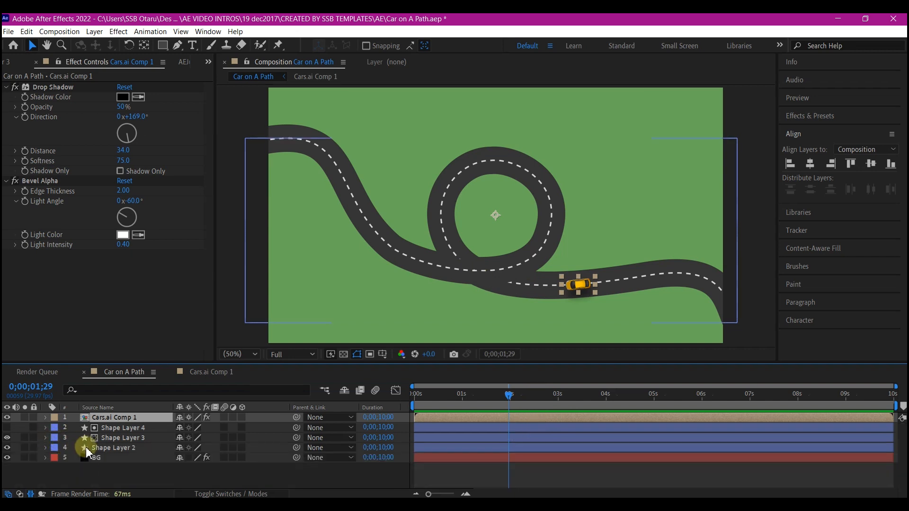
{"action": "left_click", "coordinate": [113, 449]}
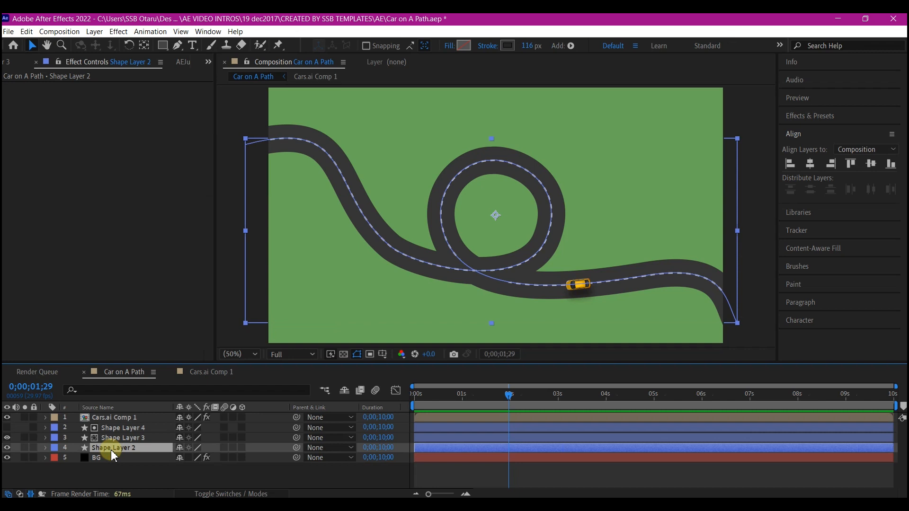
{"action": "key", "text": "ctrl+d"}
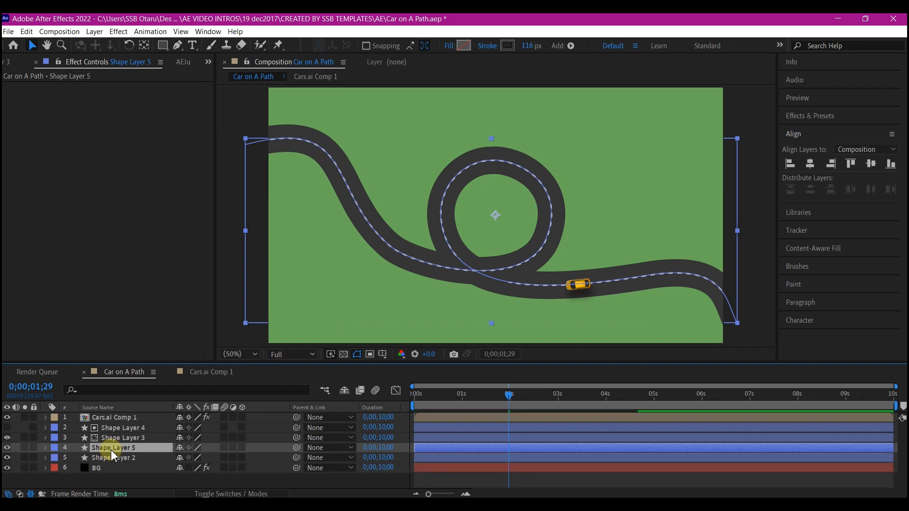
{"action": "left_click_drag", "start_coordinate": [112, 452], "coordinate": [109, 421]}
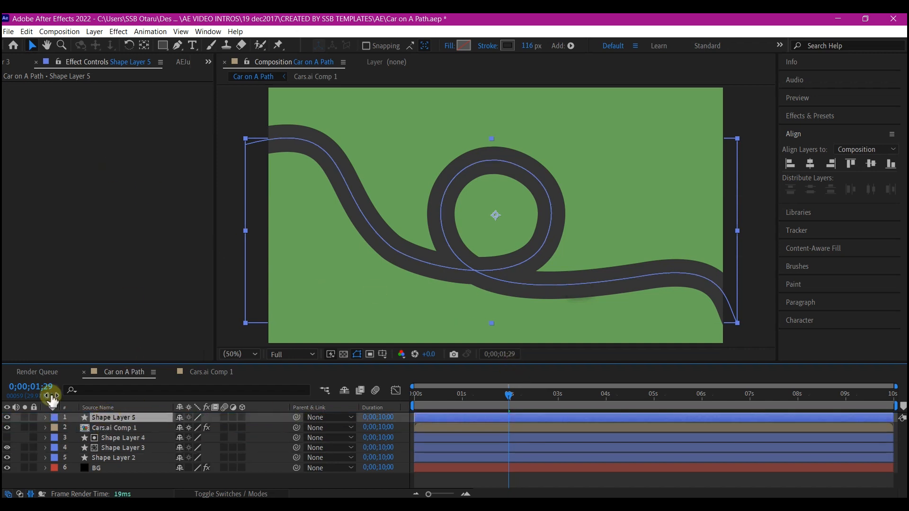
- Add Trim Paths to the contents of Shape Layer 5, the duplicated road
{"action": "left_click", "coordinate": [47, 418]}
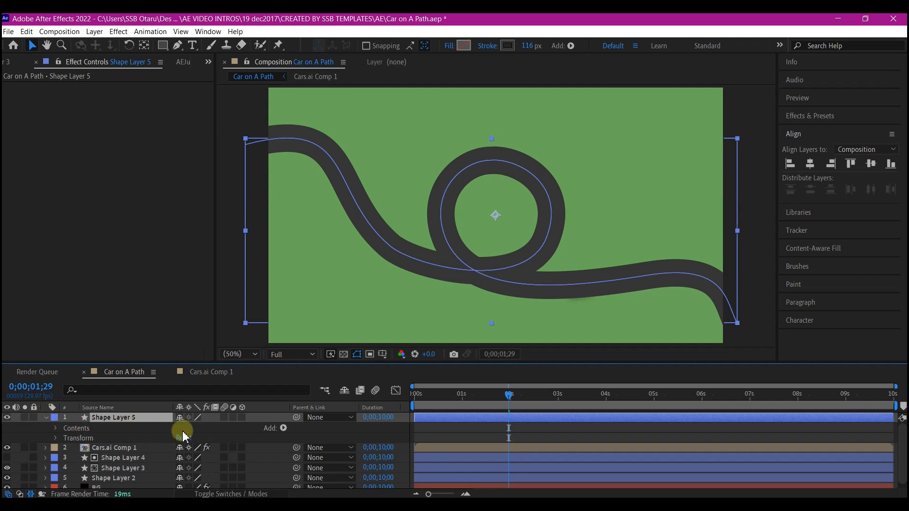
{"action": "left_click", "coordinate": [284, 429]}
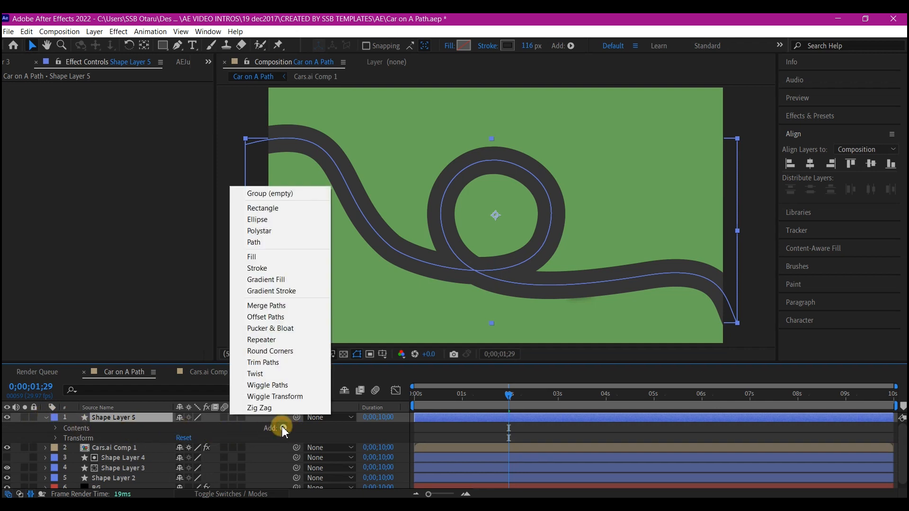
{"action": "left_click", "coordinate": [265, 365]}
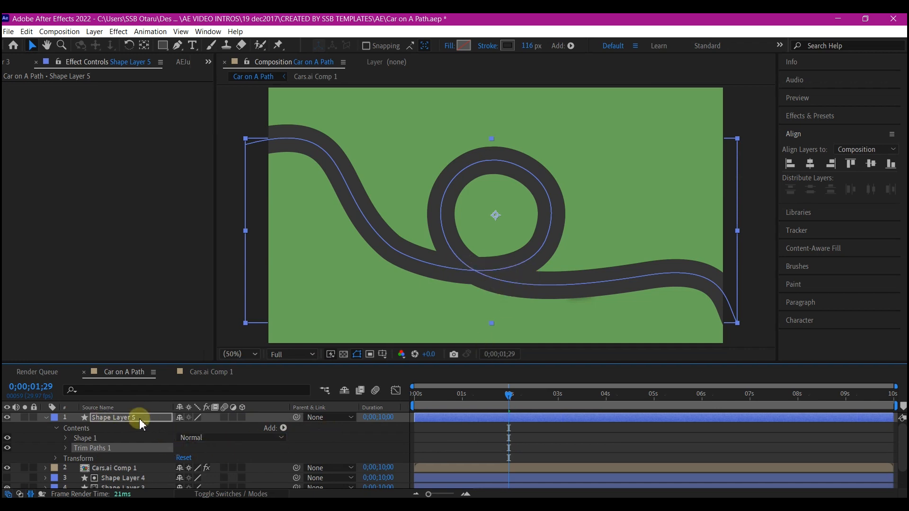
- Trim the Shape Layer 5 road to Start 55% and End 74%, and set its stroke color to red EC0101
{"action": "left_click", "coordinate": [66, 448]}
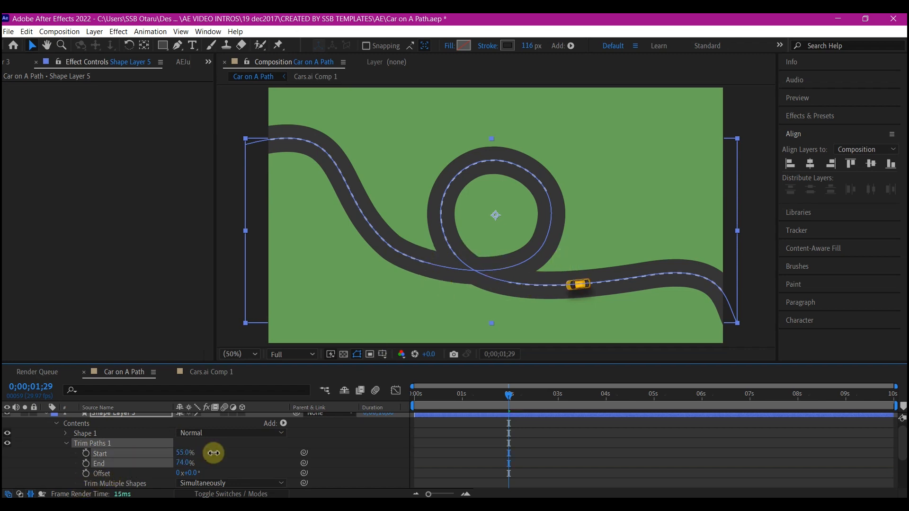
{"action": "left_click", "coordinate": [214, 453]}
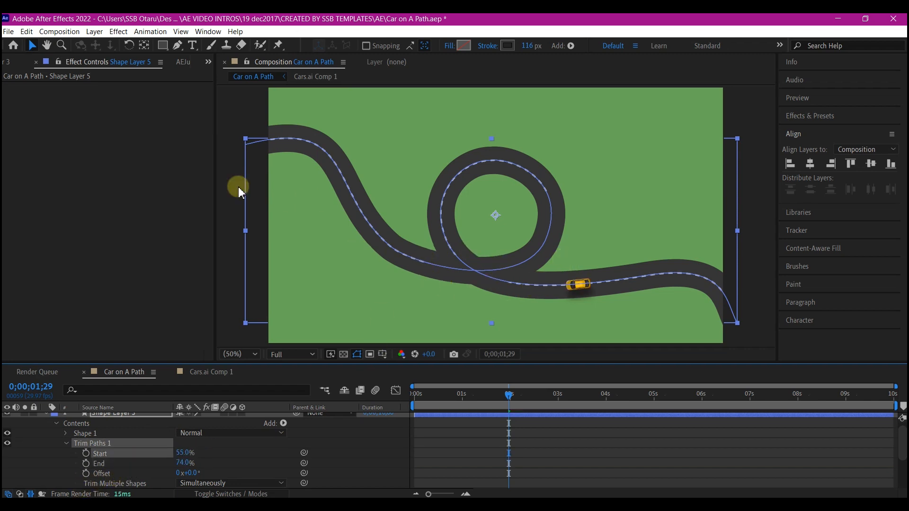
{"action": "left_click", "coordinate": [508, 45]}
{"action": "mouse_move", "coordinate": [450, 320]}
{"action": "left_mouse_down"}
{"action": "mouse_move", "coordinate": [465, 339]}
{"action": "mouse_move", "coordinate": [481, 325]}
{"action": "left_mouse_up"}
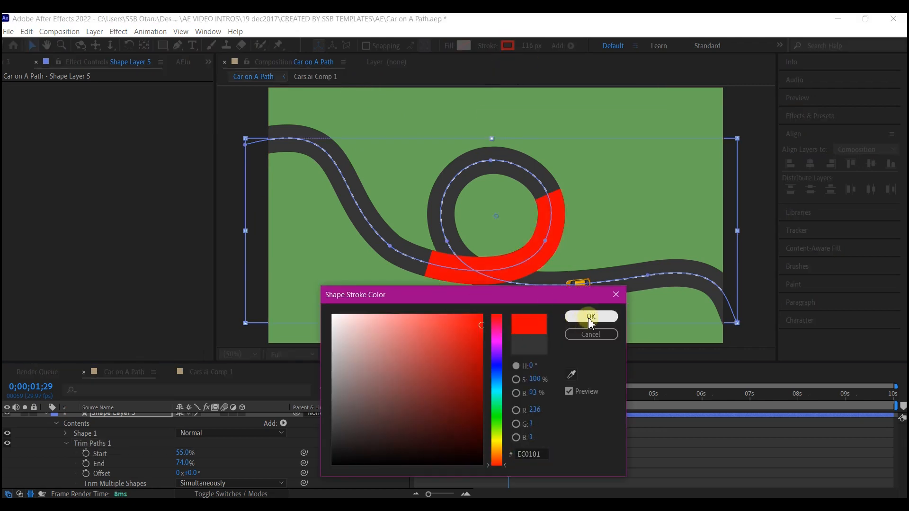
{"action": "left_click", "coordinate": [589, 316]}
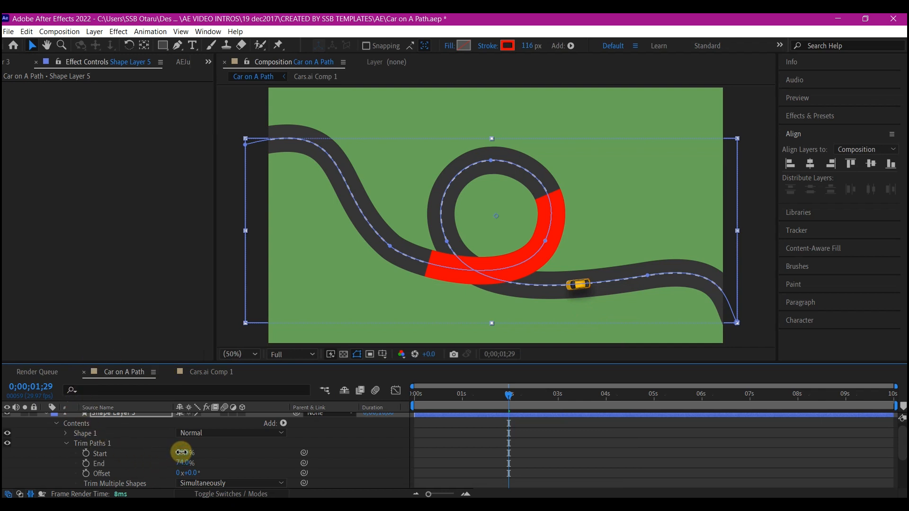
- Set the Trim Paths Start of Shape Layer 5 to 61% and collapse the layer's properties
{"action": "left_click_drag", "start_coordinate": [181, 452], "coordinate": [185, 452]}
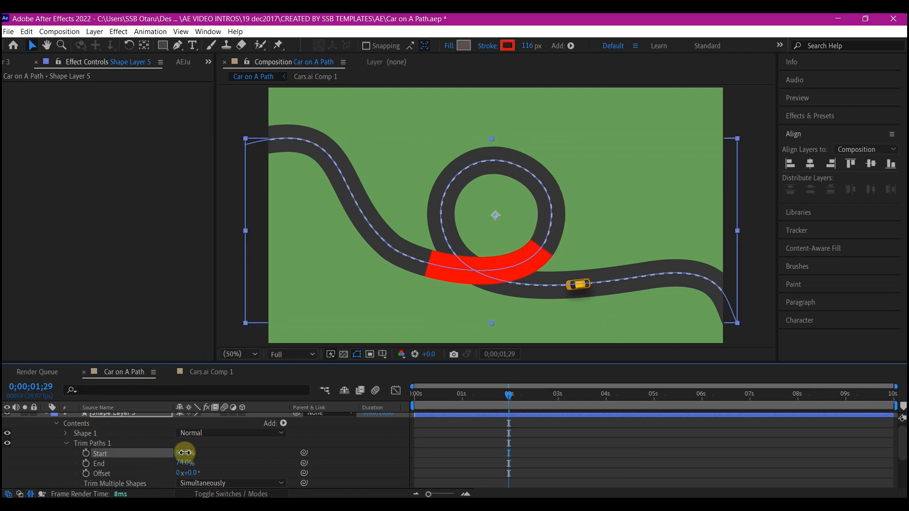
{"action": "scroll", "coordinate": [56, 442], "scroll_direction": "up", "scroll_amount": 1}
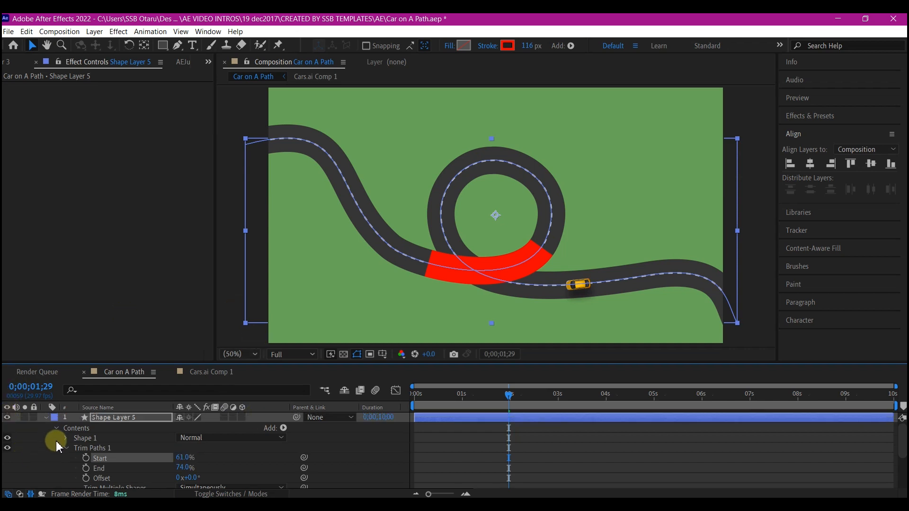
{"action": "left_click", "coordinate": [45, 418]}
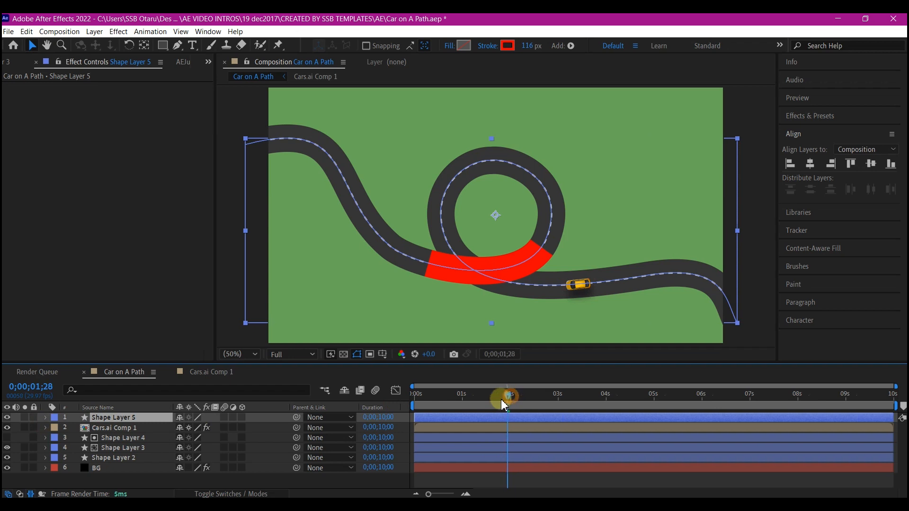
- Move to 0;00;03;02 and set the track matte of Cars.ai Comp 1 to Alpha Inverted Matte "Shape Layer 5"
{"action": "left_click_drag", "start_coordinate": [505, 404], "coordinate": [573, 406]}
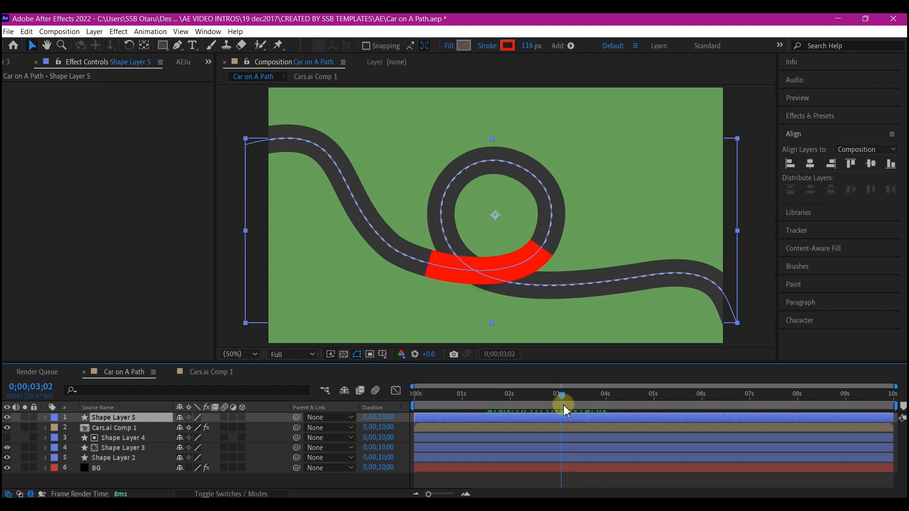
{"action": "left_click", "coordinate": [129, 429]}
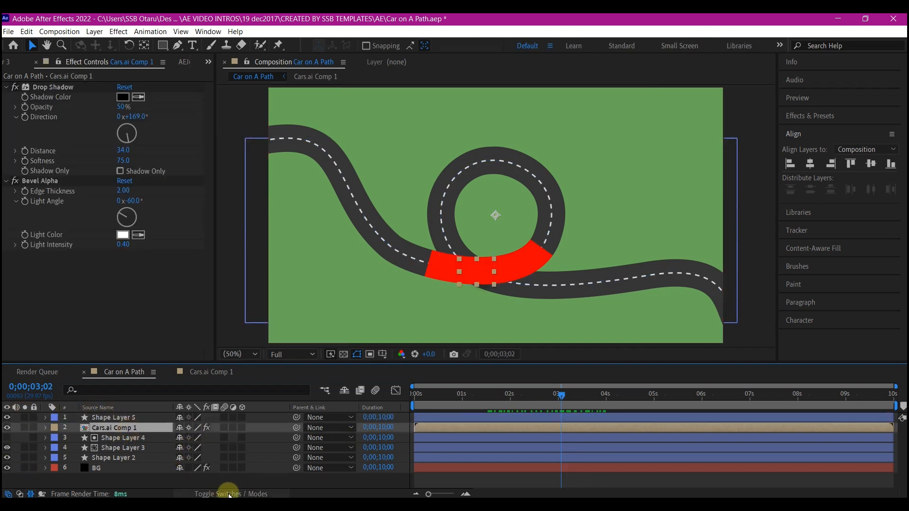
{"action": "left_click", "coordinate": [229, 494]}
{"action": "left_click", "coordinate": [239, 427]}
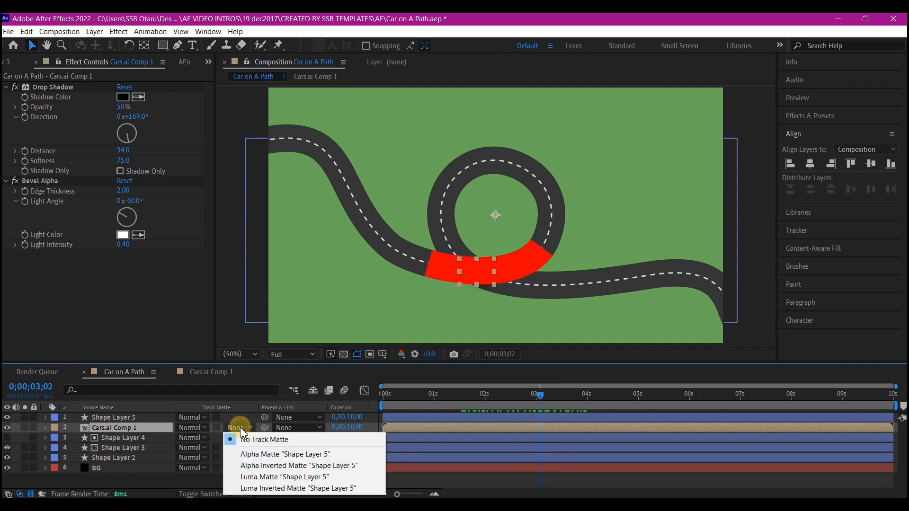
{"action": "left_click", "coordinate": [257, 466]}
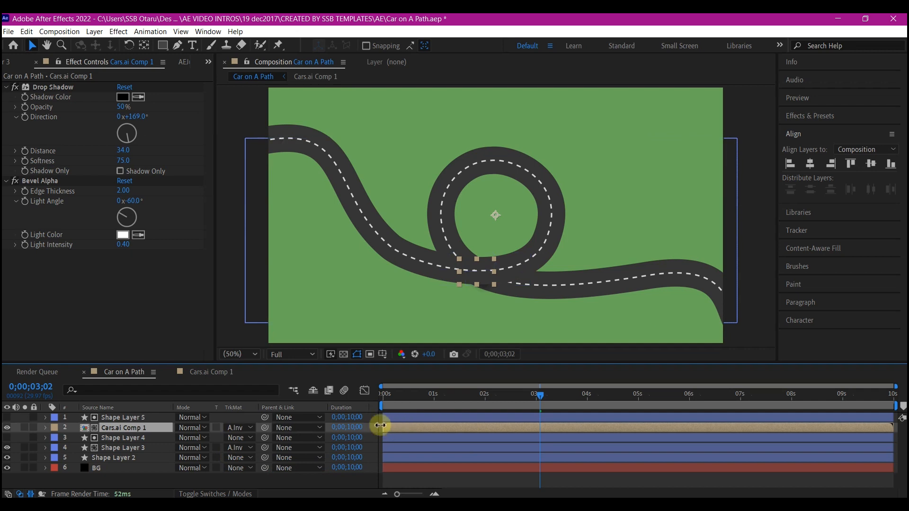
- Check the car's passage through the crossing, and split Shape Layer 5 and Cars.ai Comp 1 together at 0;00;03;23
{"action": "left_click_drag", "start_coordinate": [416, 394], "coordinate": [696, 405]}
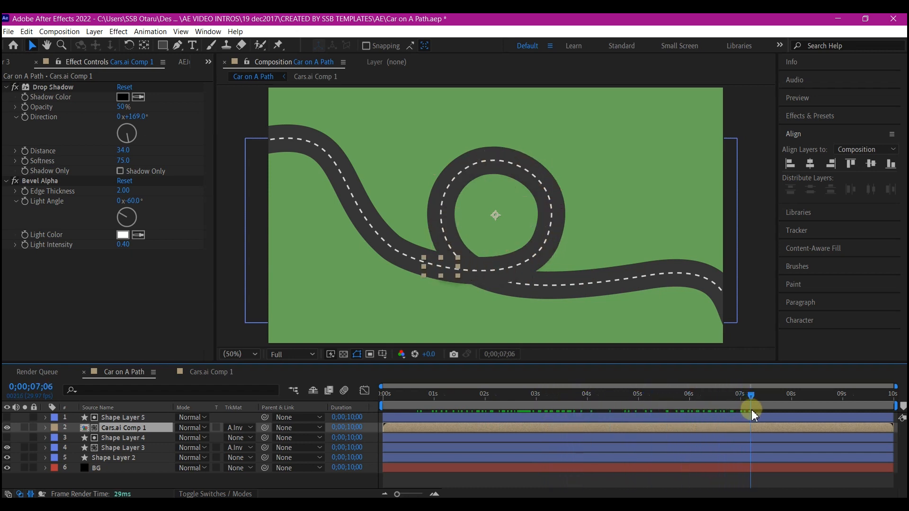
{"action": "left_click_drag", "start_coordinate": [754, 415], "coordinate": [577, 482]}
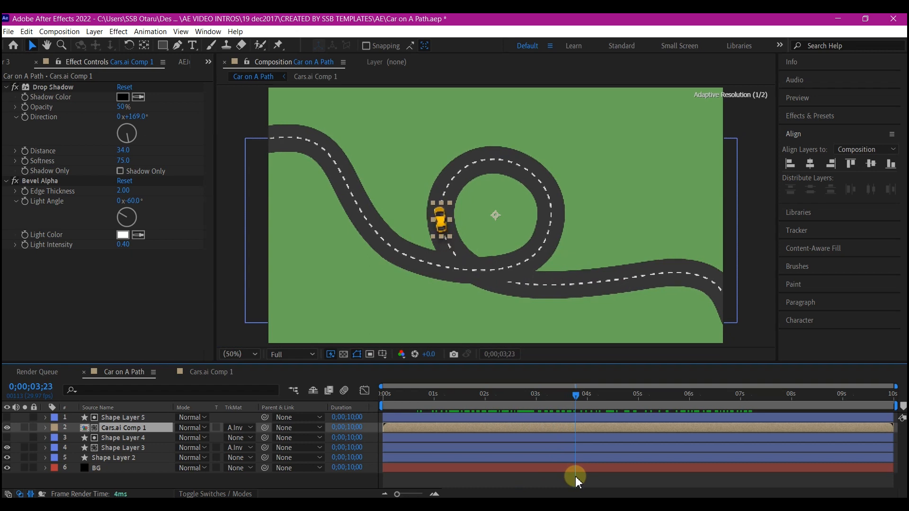
{"action": "left_click", "coordinate": [538, 421]}
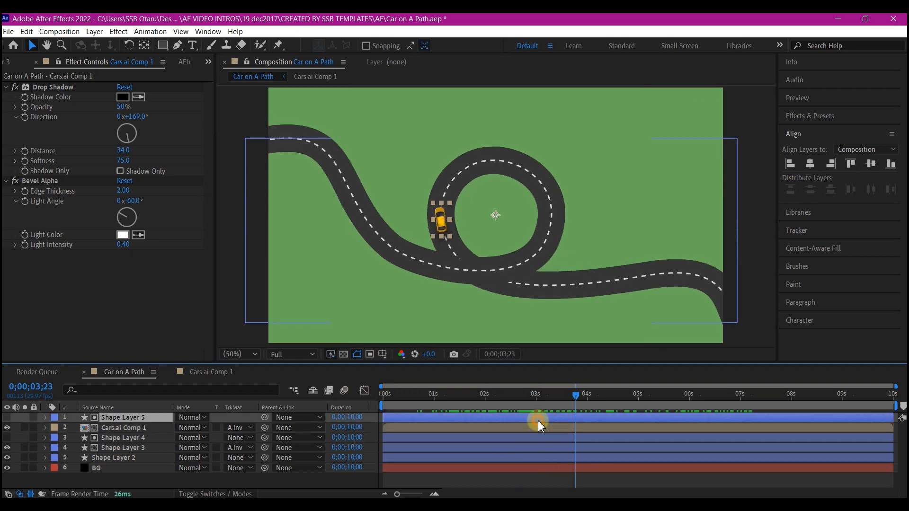
{"action": "left_click", "coordinate": [568, 427]}
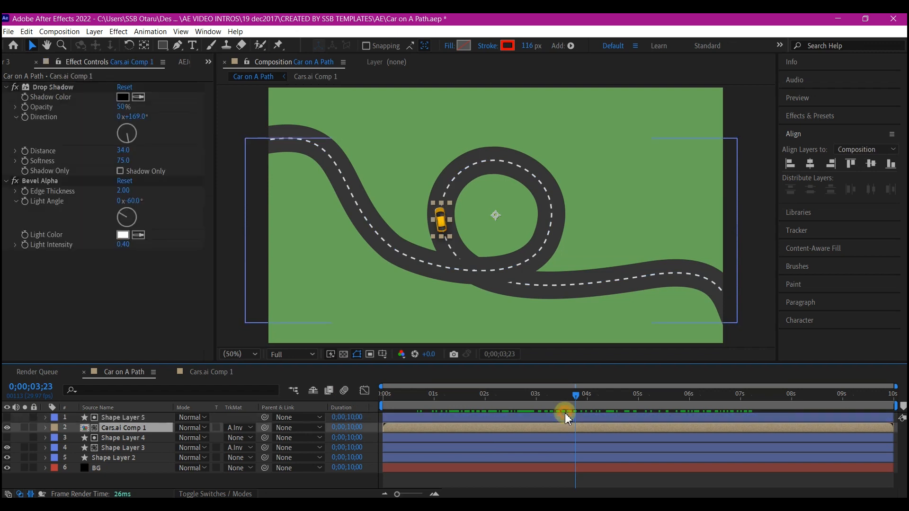
{"action": "left_click", "coordinate": [565, 426], "text": "ctrl"}
{"action": "left_click", "coordinate": [566, 418]}
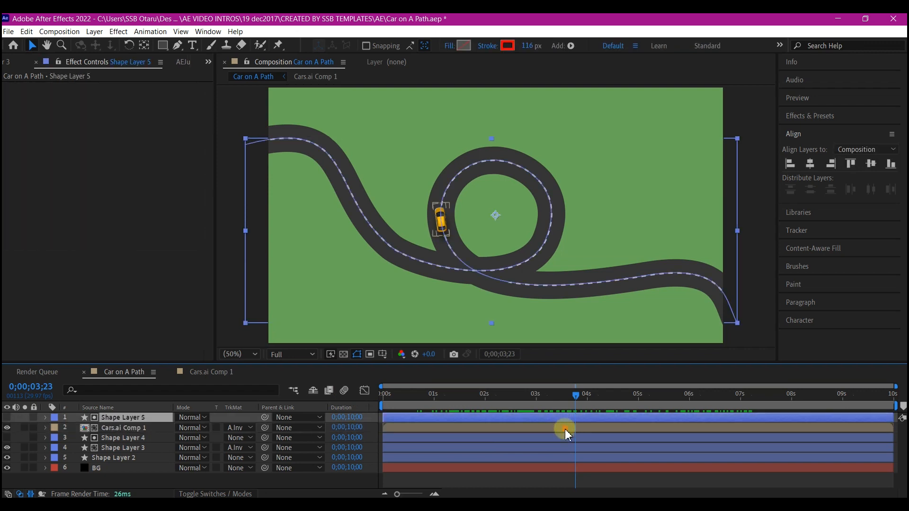
{"action": "left_click", "coordinate": [565, 429], "text": "ctrl"}
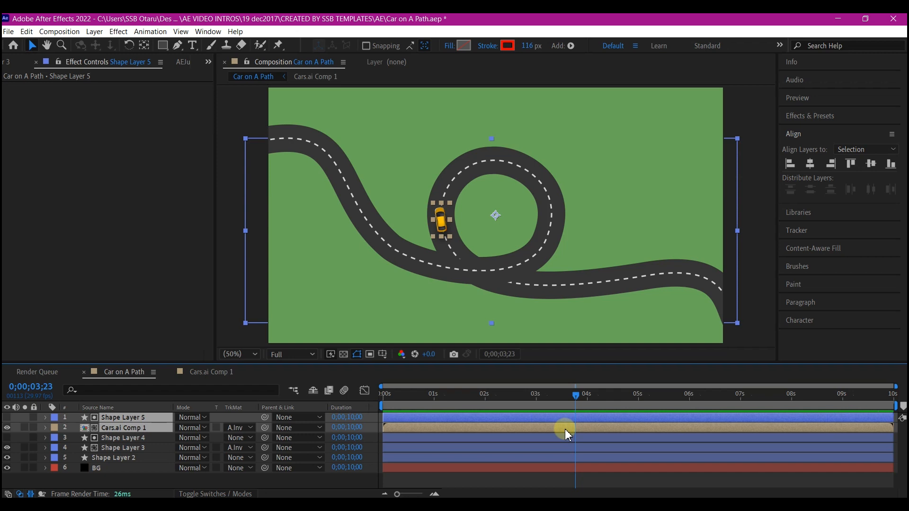
{"action": "key", "text": "ctrl+shift+d"}
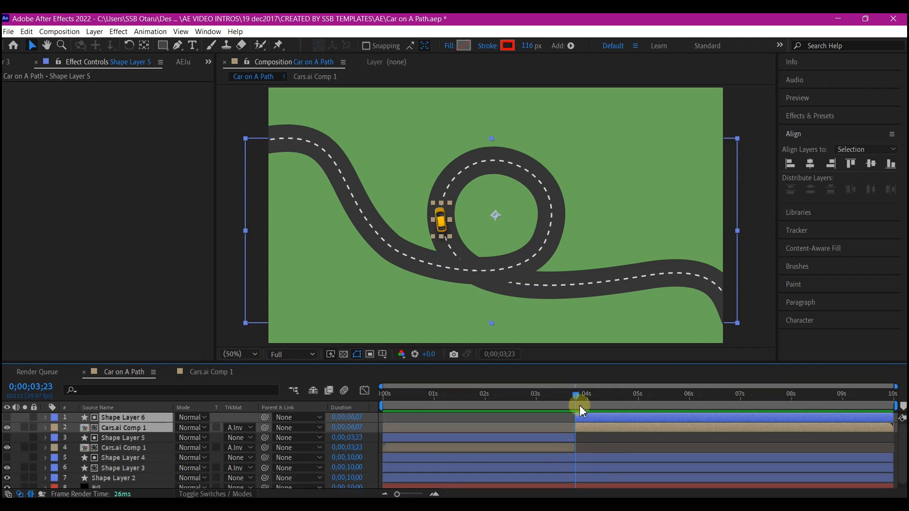
- Set the Cars.ai Comp 1 segment that starts at 0;00;03;23 to No Track Matte
{"action": "left_click", "coordinate": [590, 428]}
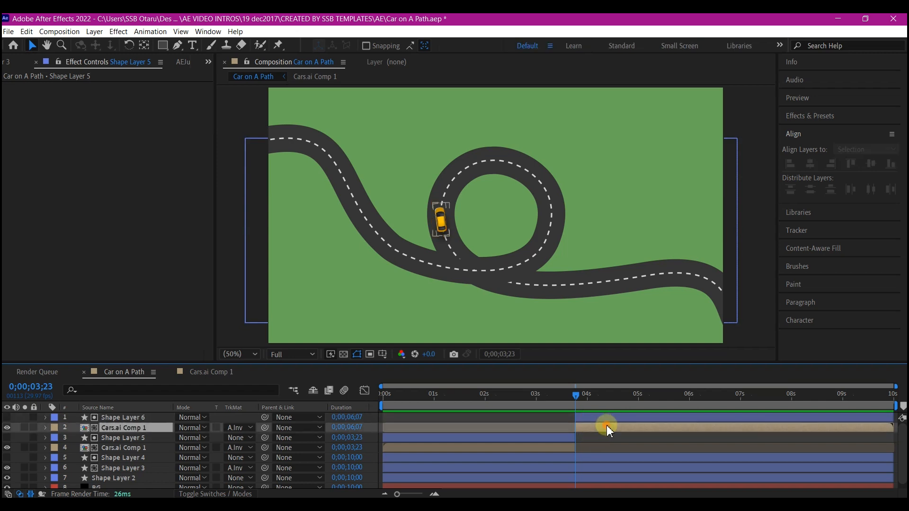
{"action": "left_click", "coordinate": [239, 437]}
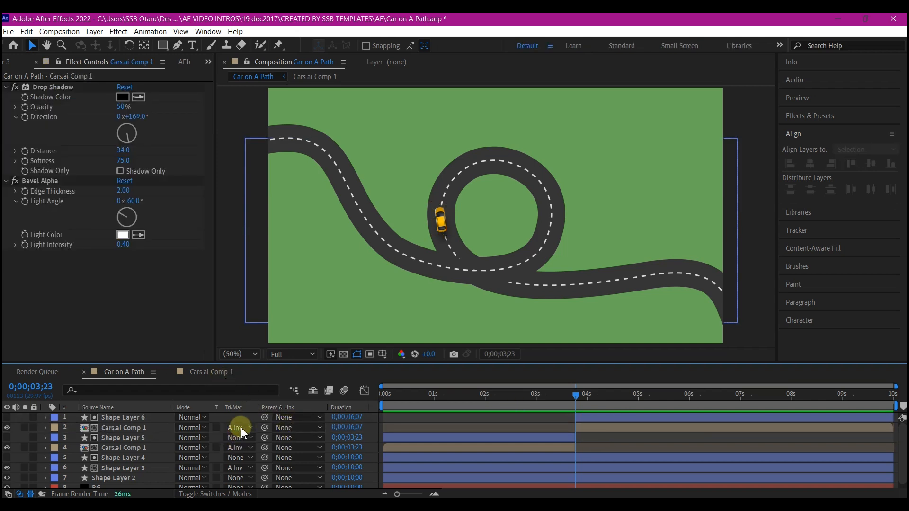
{"action": "left_click", "coordinate": [617, 462]}
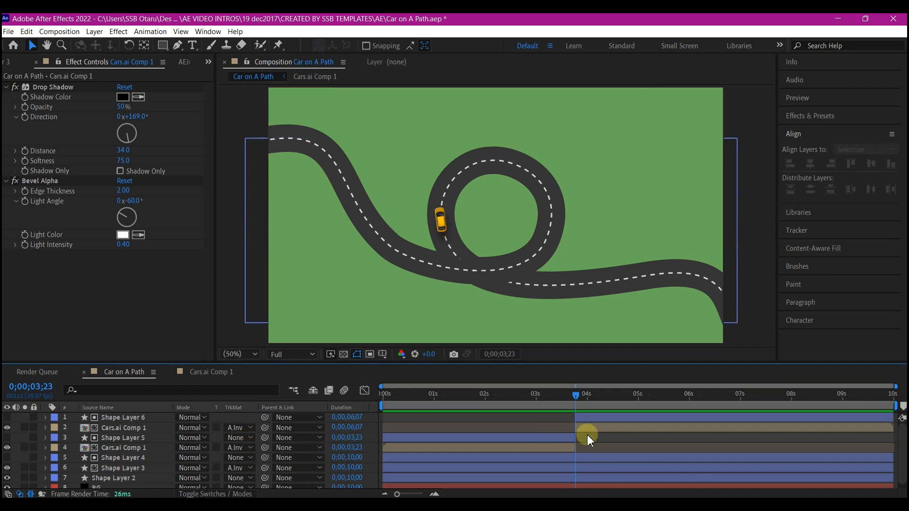
{"action": "left_click", "coordinate": [598, 428]}
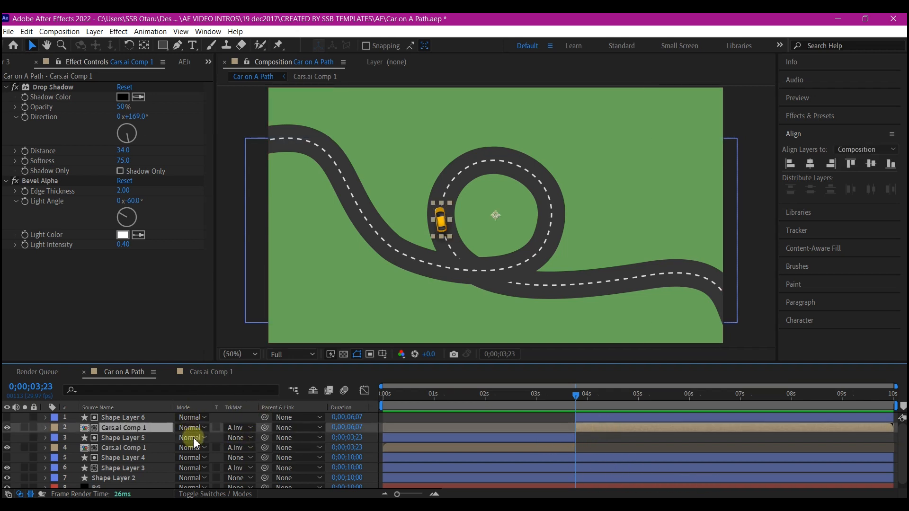
{"action": "left_click", "coordinate": [239, 427]}
{"action": "left_click", "coordinate": [260, 441]}
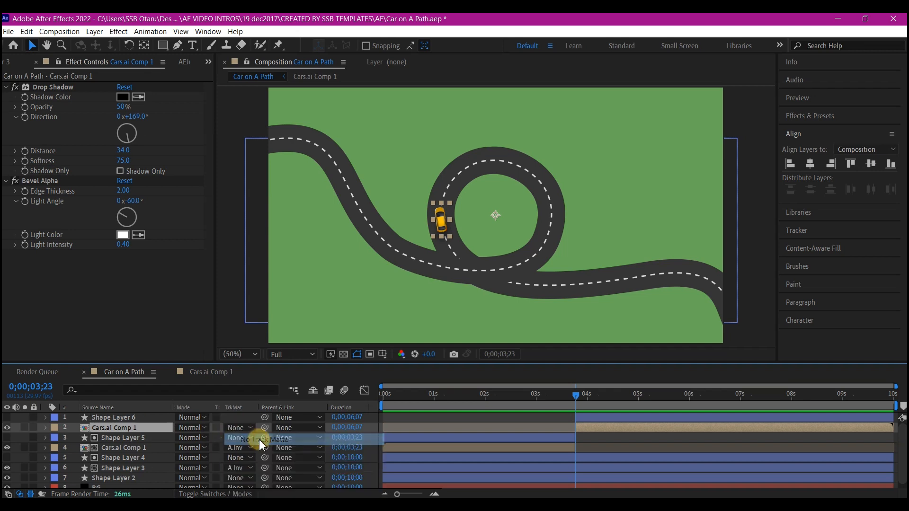
- Delete Shape Layer 6 from above the unmatted car segment and preview the animation from the start
{"action": "left_click", "coordinate": [640, 418]}
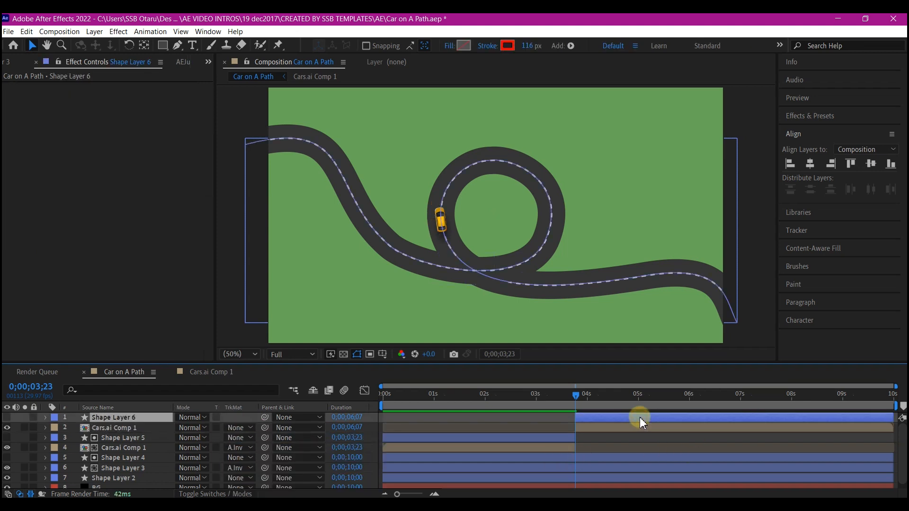
{"action": "key", "text": "Delete"}
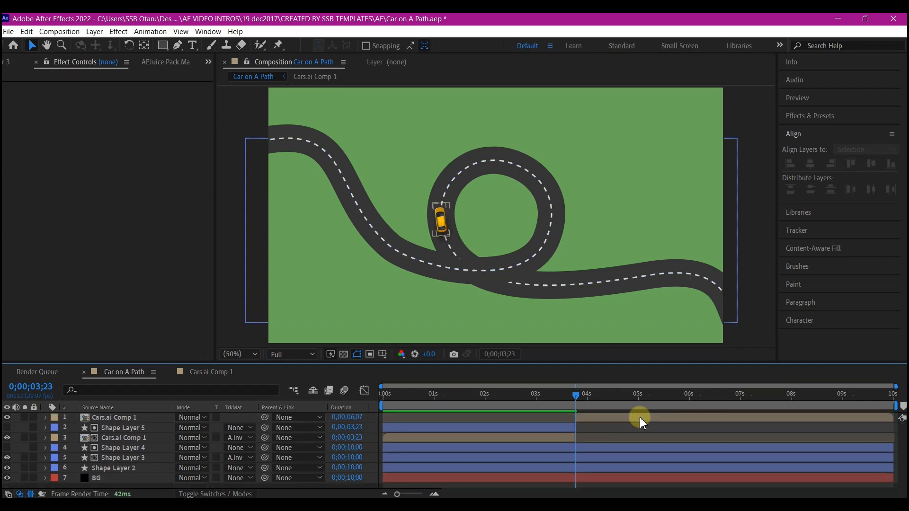
{"action": "left_click_drag", "start_coordinate": [402, 390], "coordinate": [383, 391]}
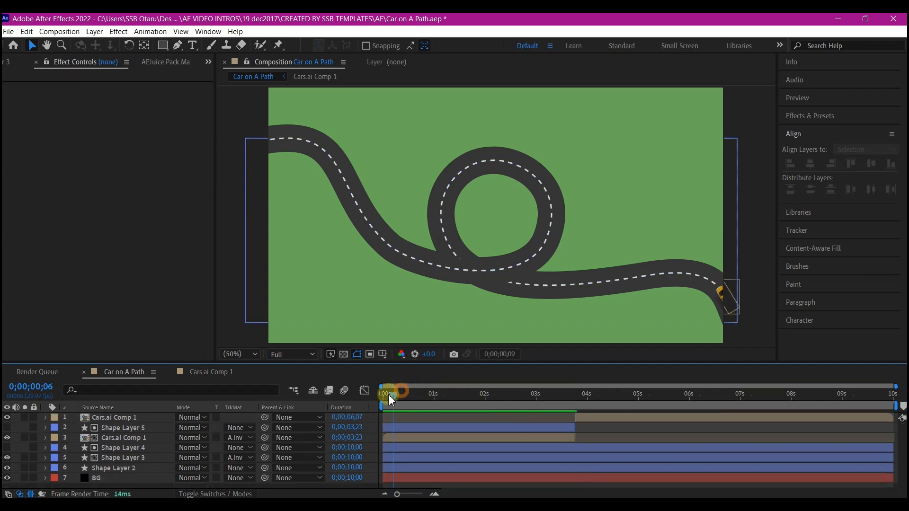
{"action": "key", "text": "space"}
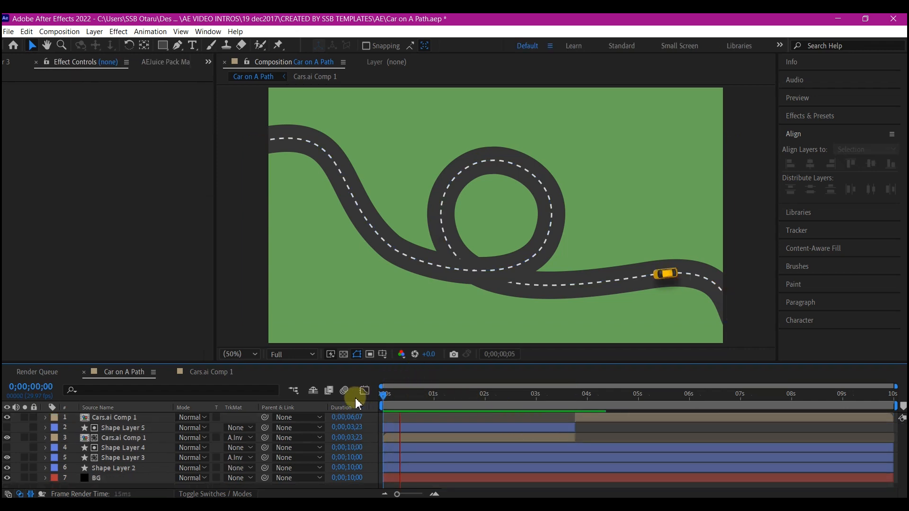